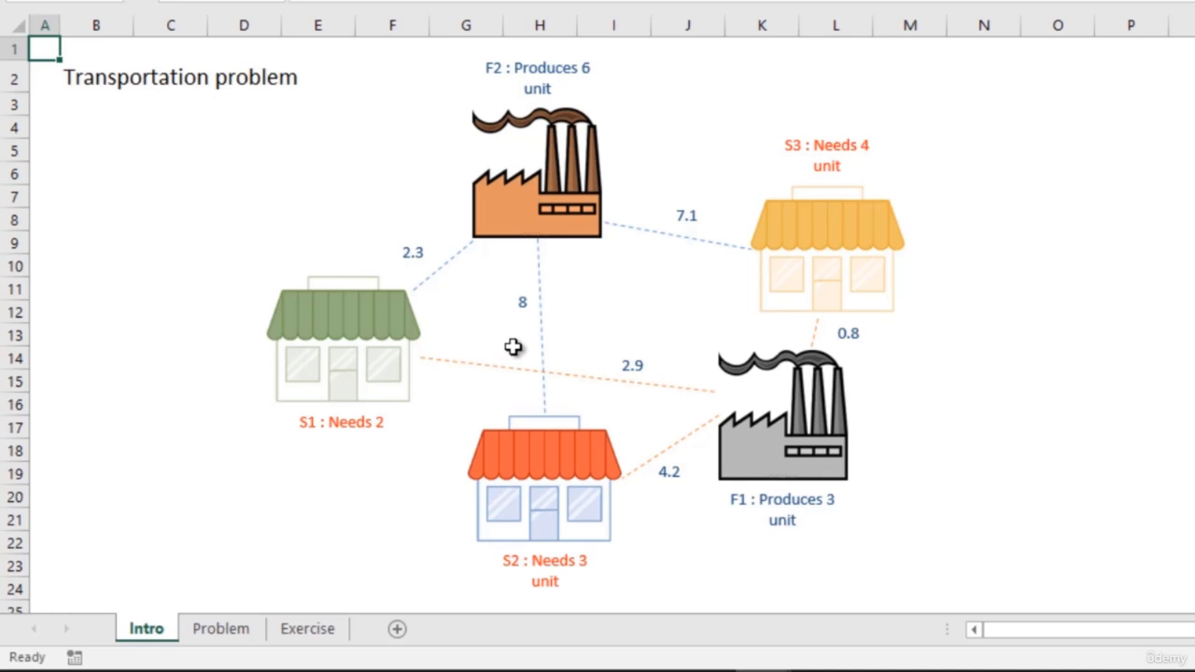
- Open the Problem sheet and examine the supply-demand table, including each factory's supply and each shop's demand
left_click(204, 630)
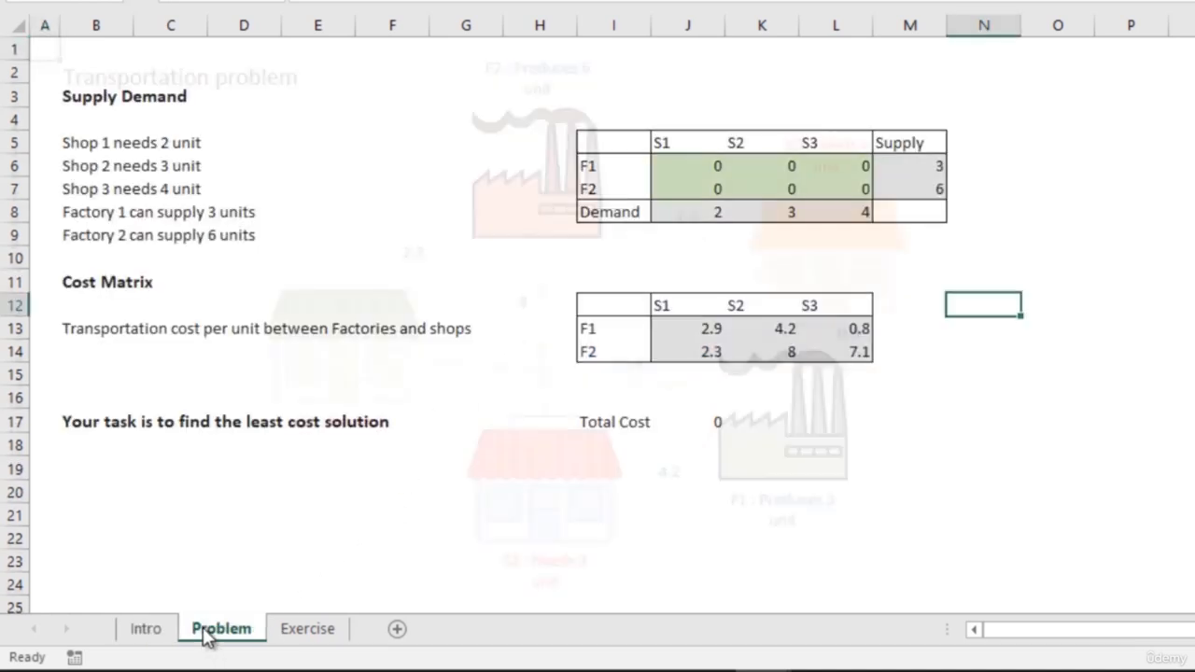
left_click(125, 186)
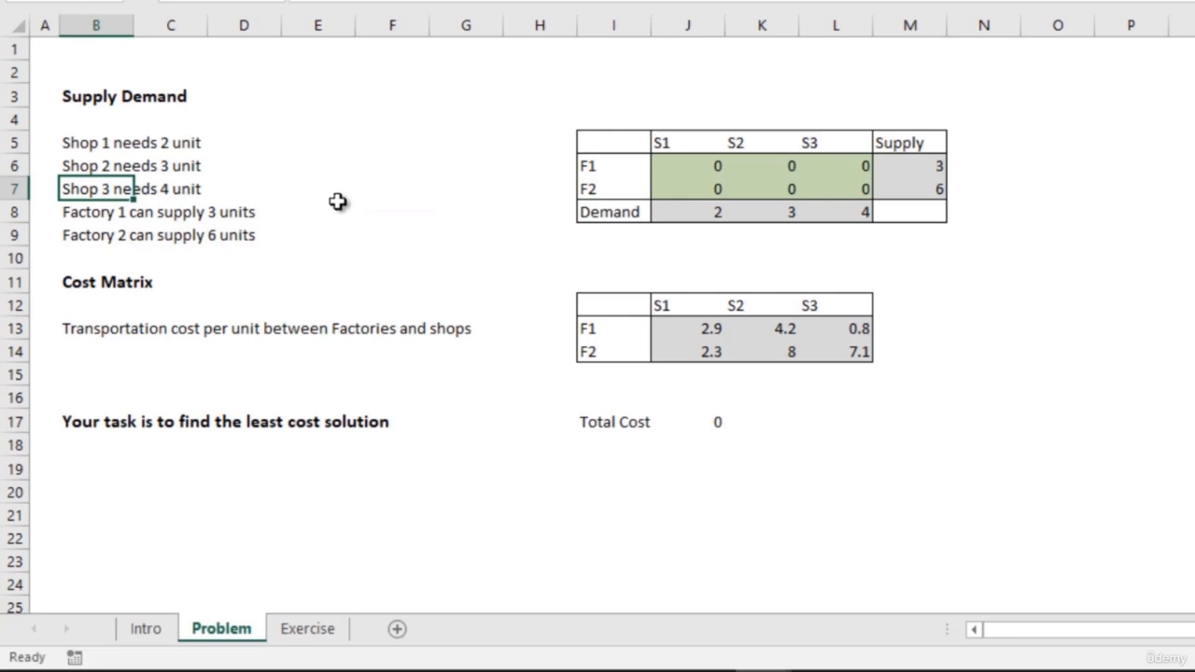
left_click(630, 162)
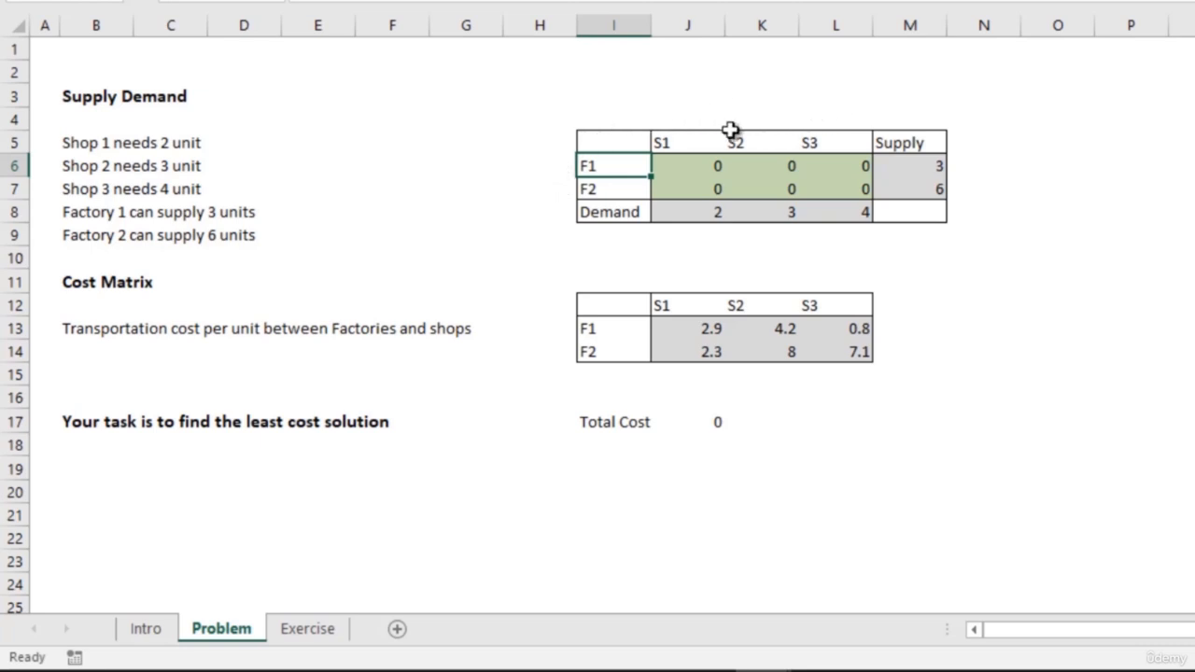
left_click(692, 176)
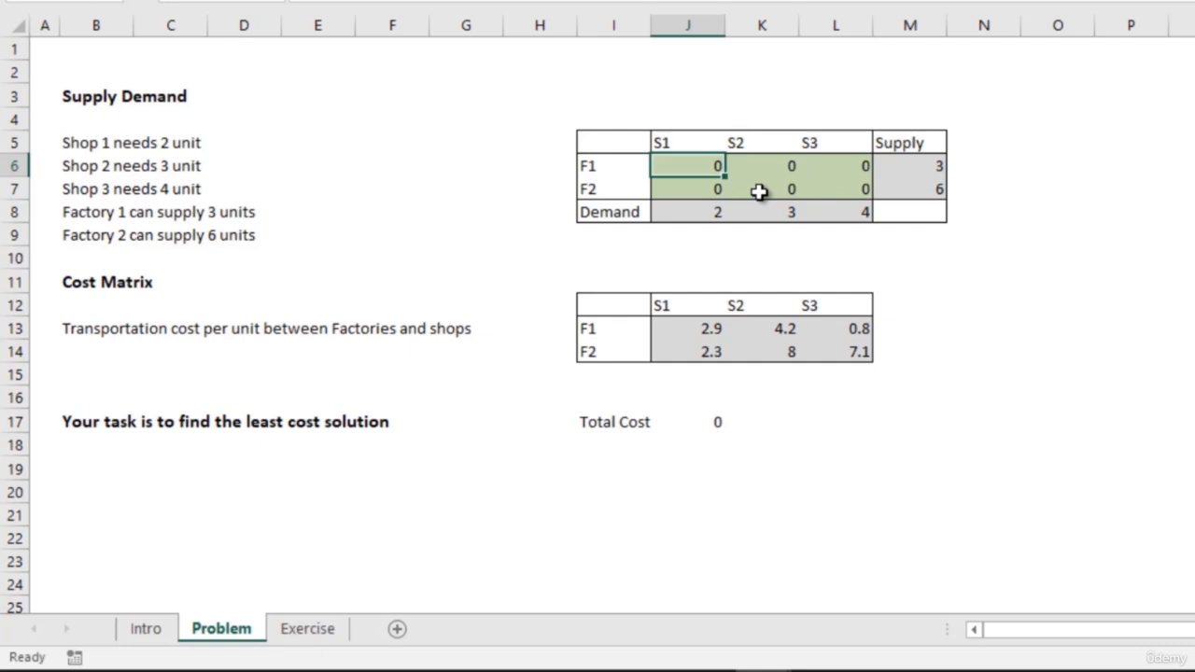
left_click(913, 169)
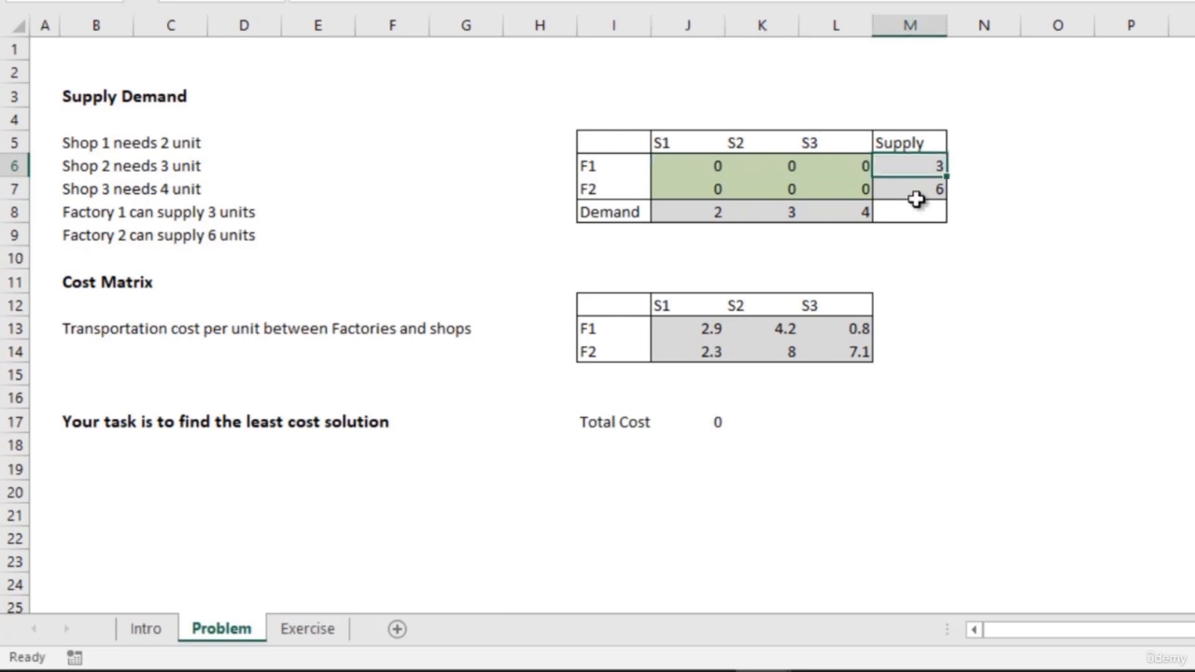
left_click(915, 196)
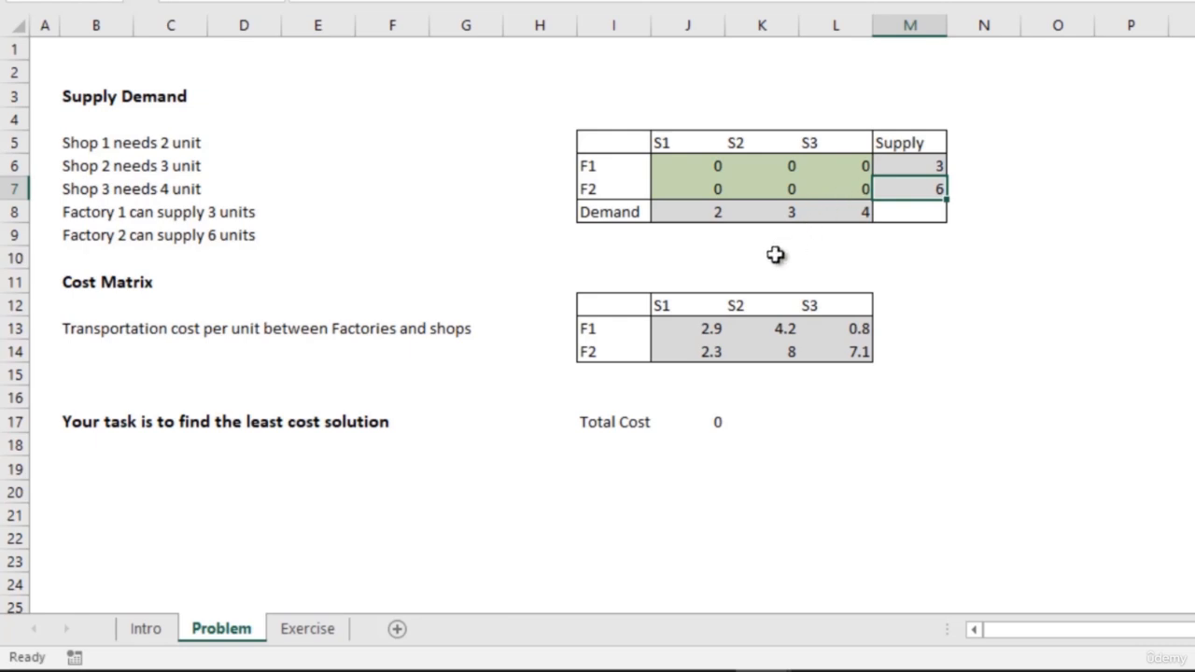
left_click(692, 217)
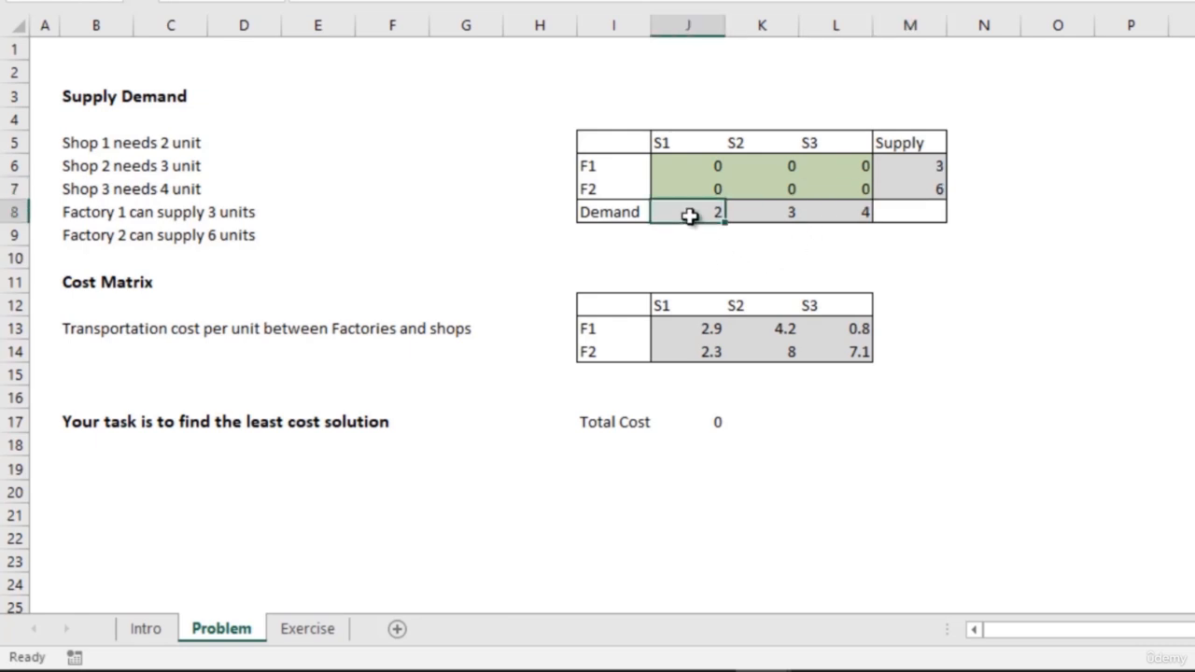
left_click(763, 215)
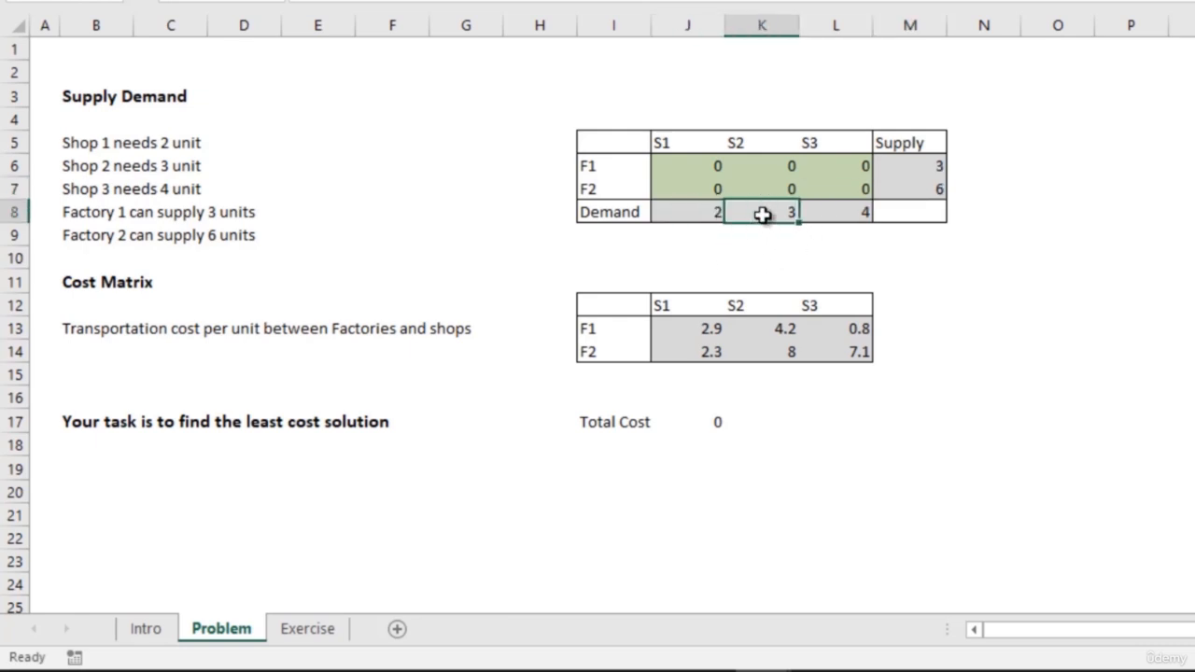
left_click(832, 209)
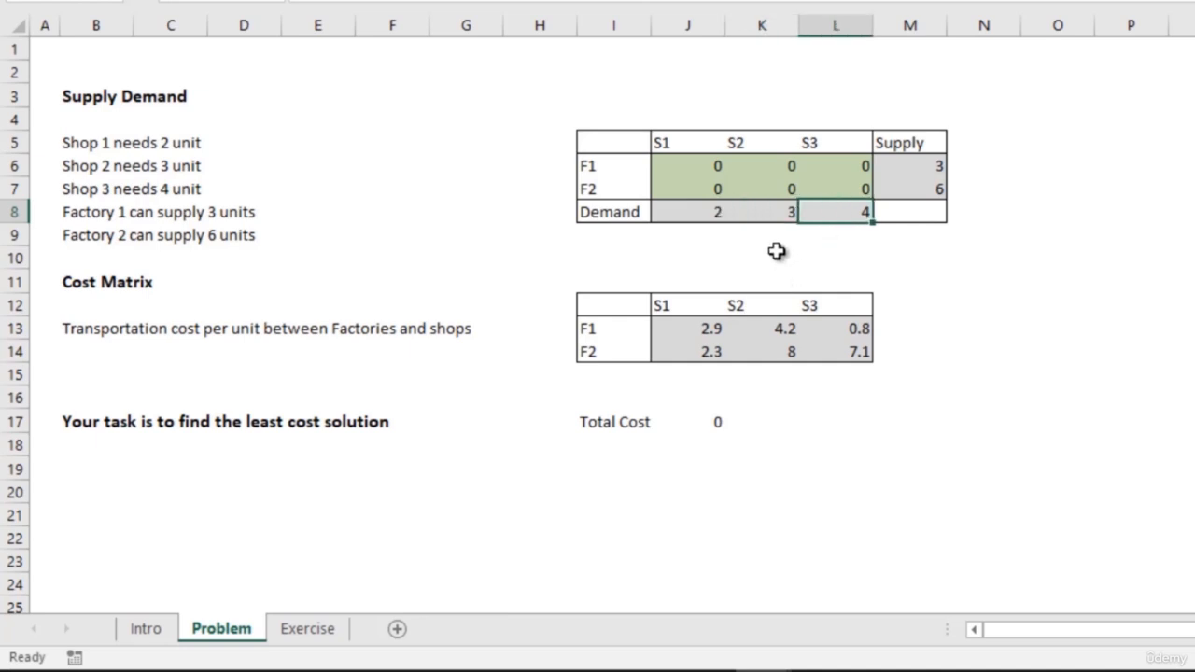
- Examine the green shipment cells J6:L7 by shop column against demand and by factory row against supply
left_click(688, 211)
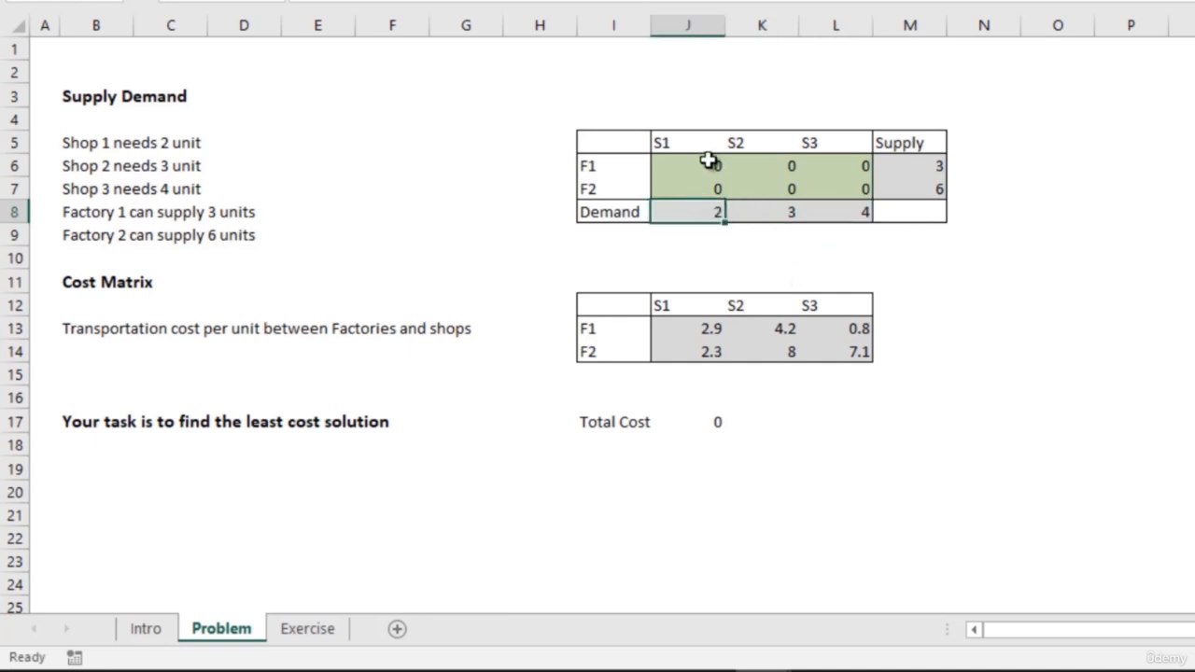
left_click_drag(707, 159, 709, 183)
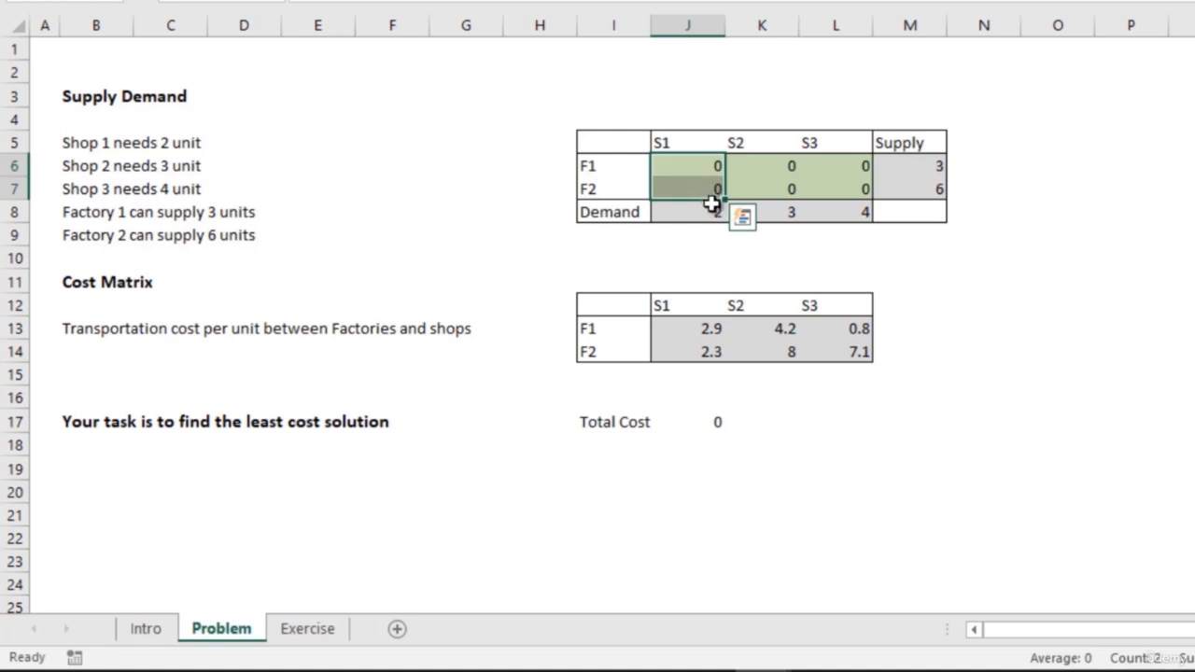
left_click_drag(783, 159, 775, 187)
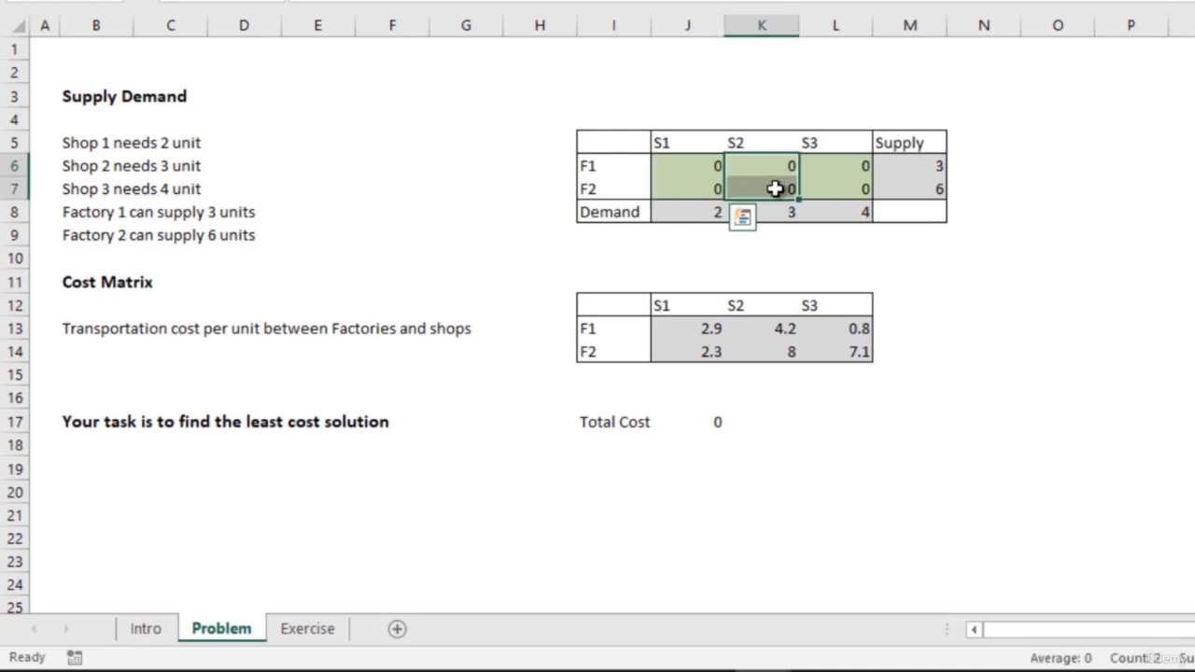
left_click_drag(835, 160, 832, 206)
left_click_drag(696, 161, 859, 164)
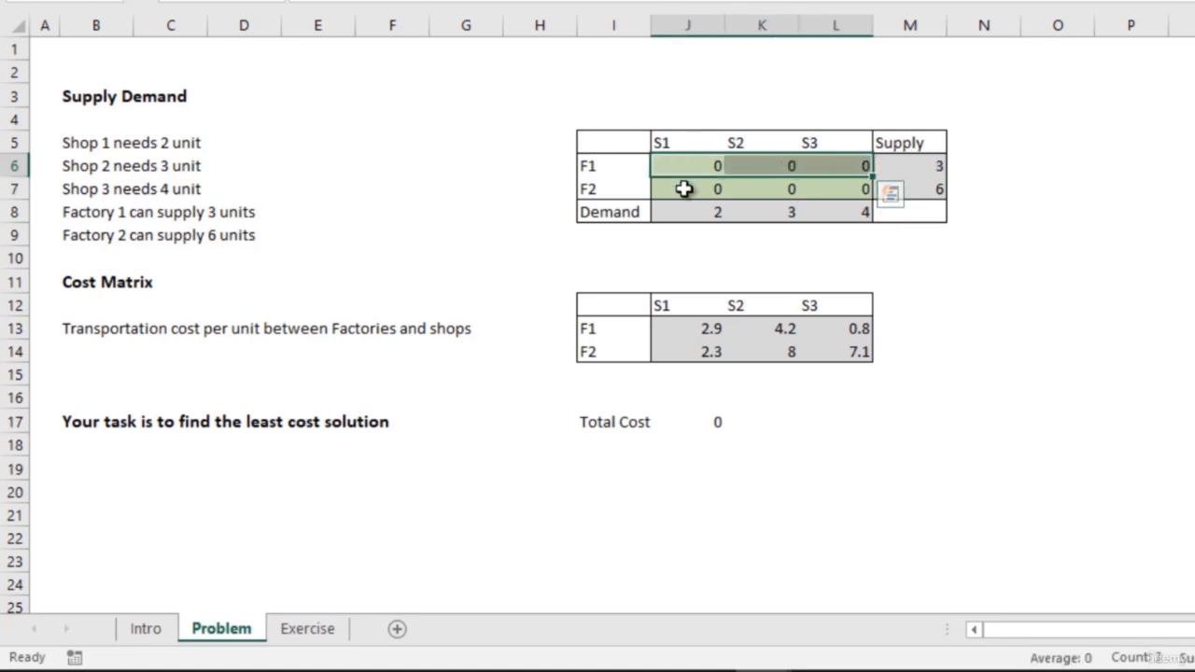
left_click_drag(688, 187, 825, 189)
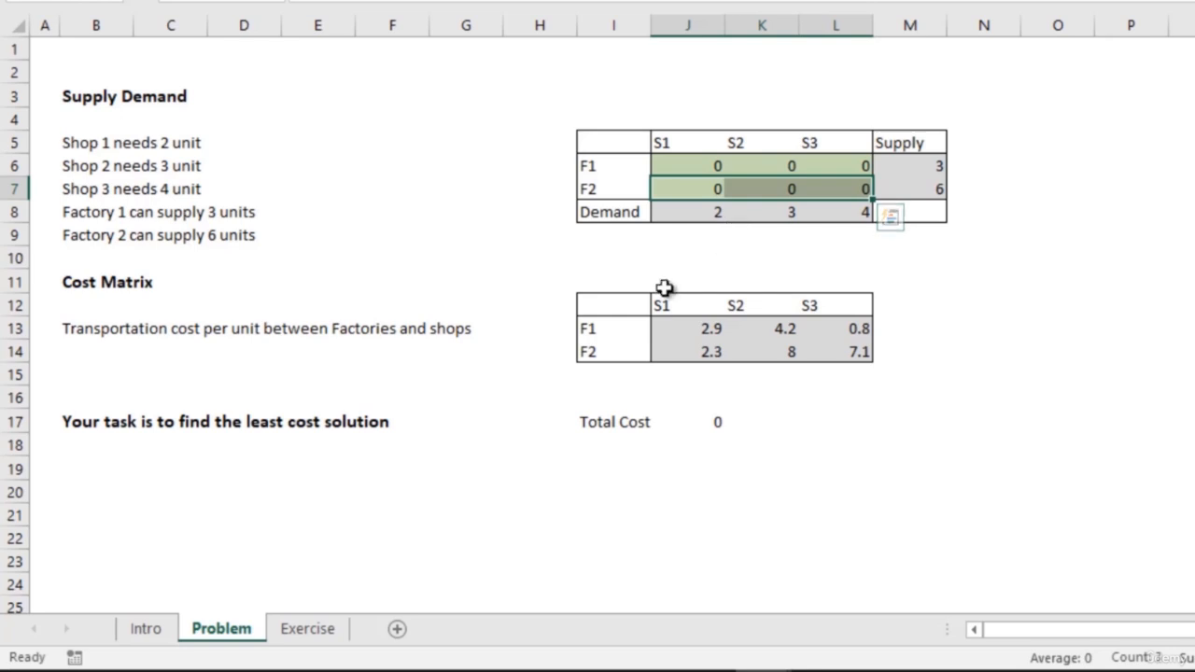
- Examine the cost matrix entries for transporting one unit from F1 and F2 to shop S1
left_click(640, 334)
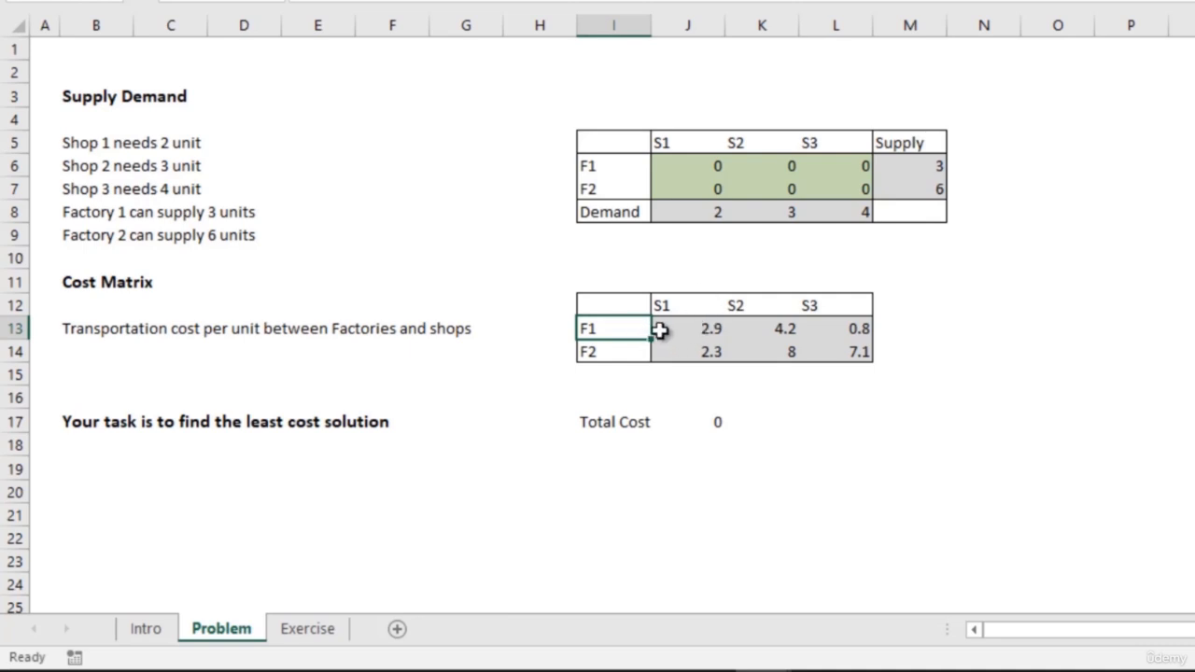
left_click(707, 331)
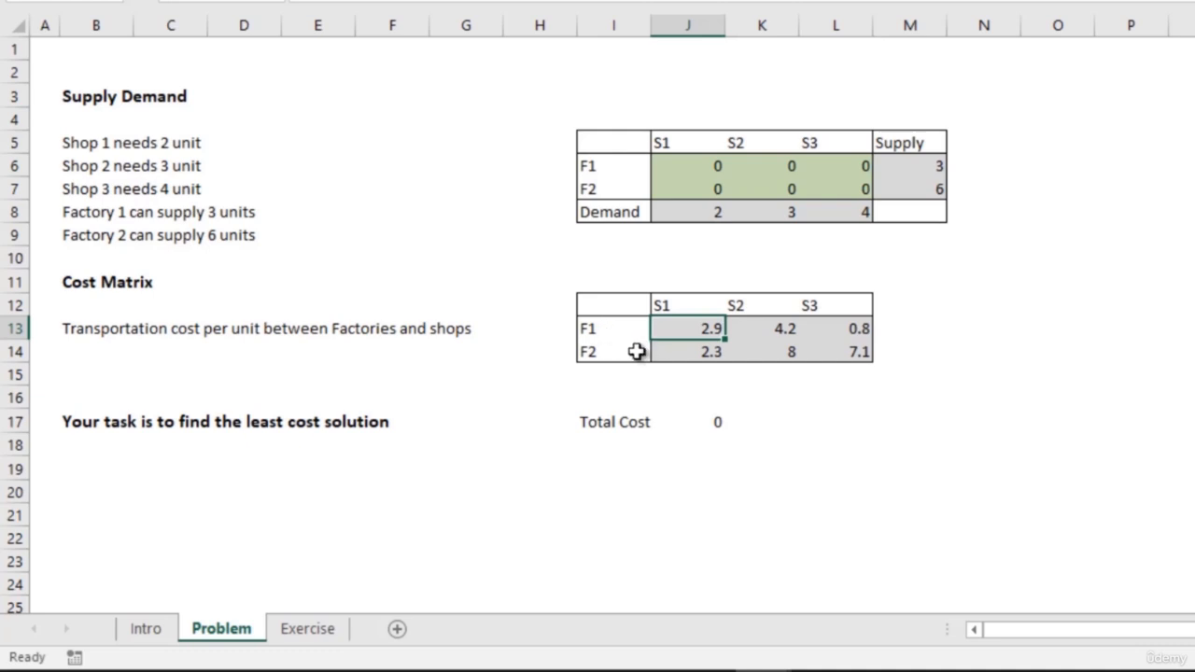
left_click(670, 354)
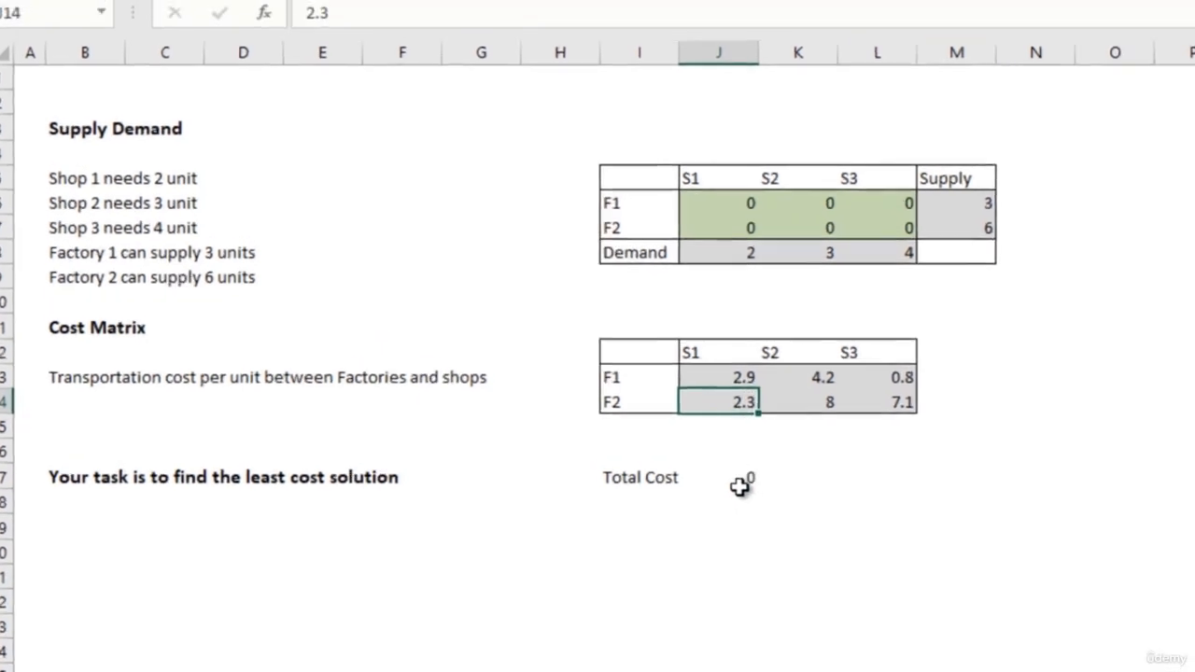
- Examine the Total Cost formula and the shipment and unit-cost cells it multiplies, covering the whole shipment range J6:L7
left_click(764, 523)
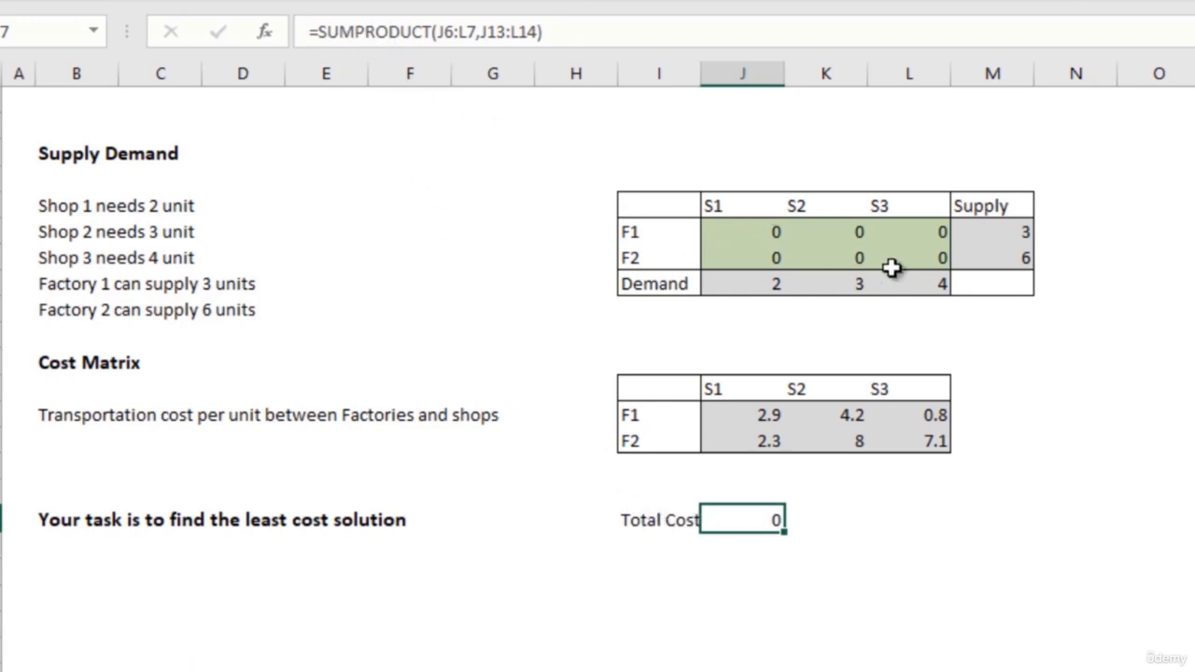
left_click(750, 241)
left_click(764, 413)
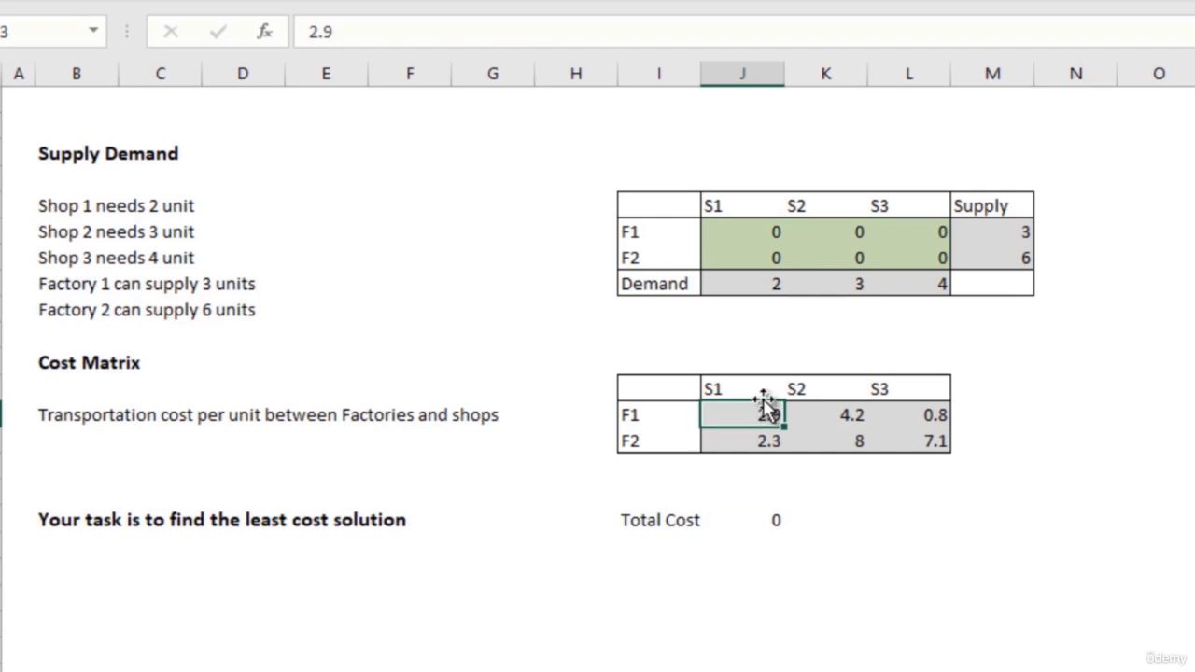
left_click(845, 232)
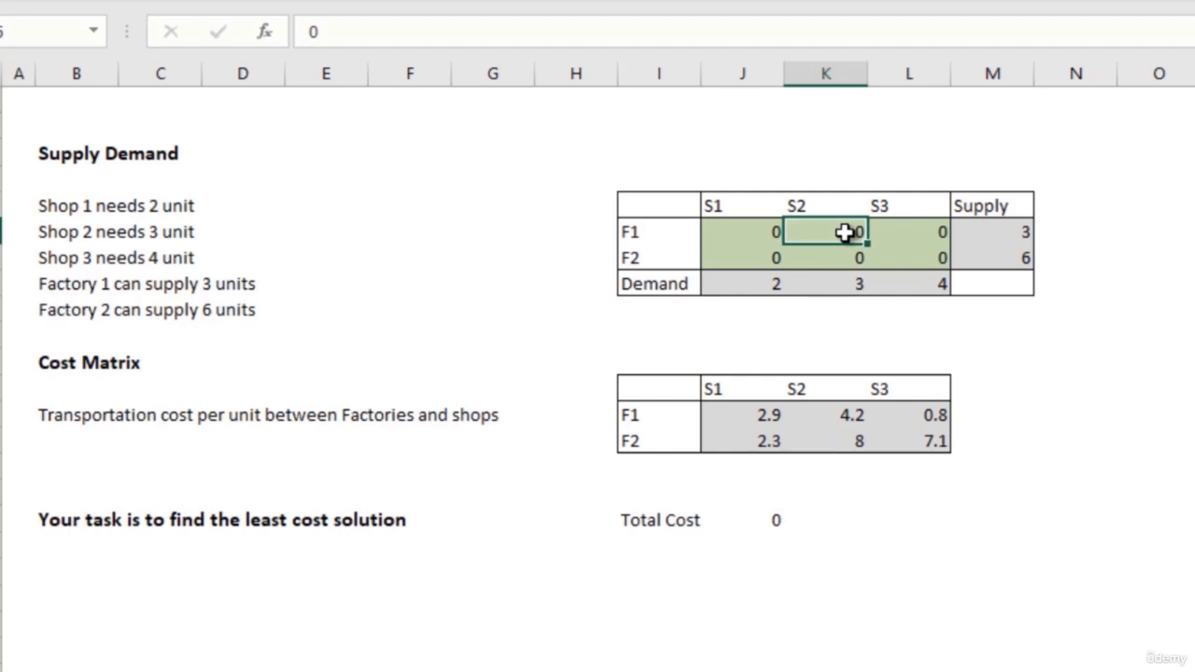
left_click(835, 415)
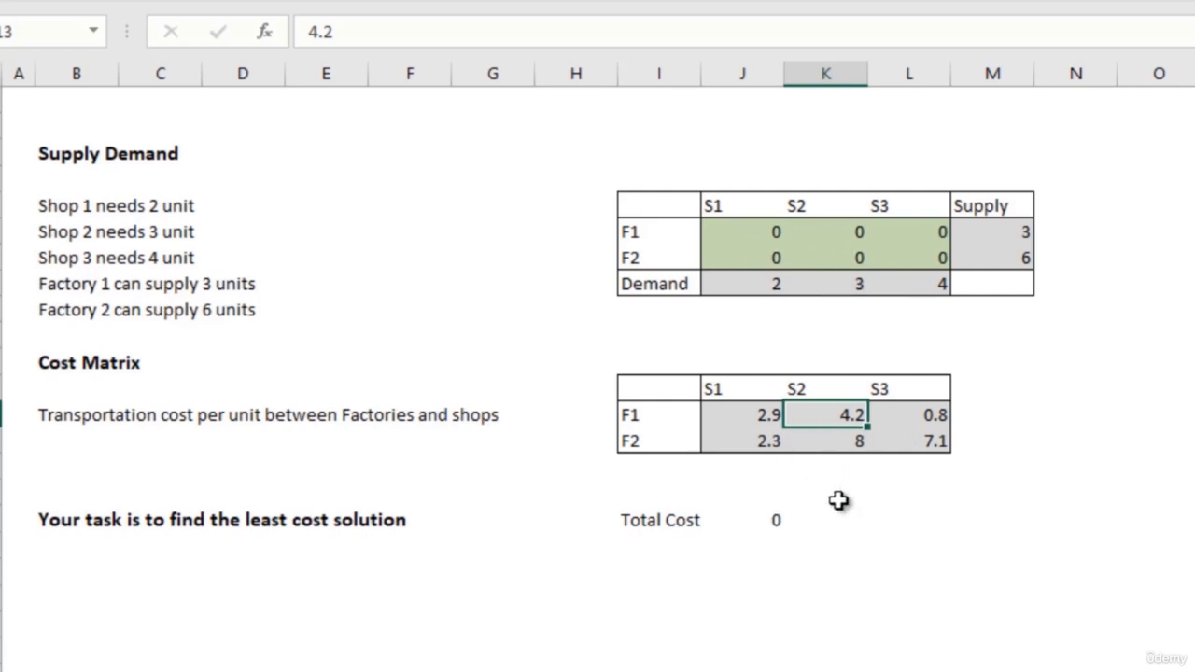
left_click(769, 523)
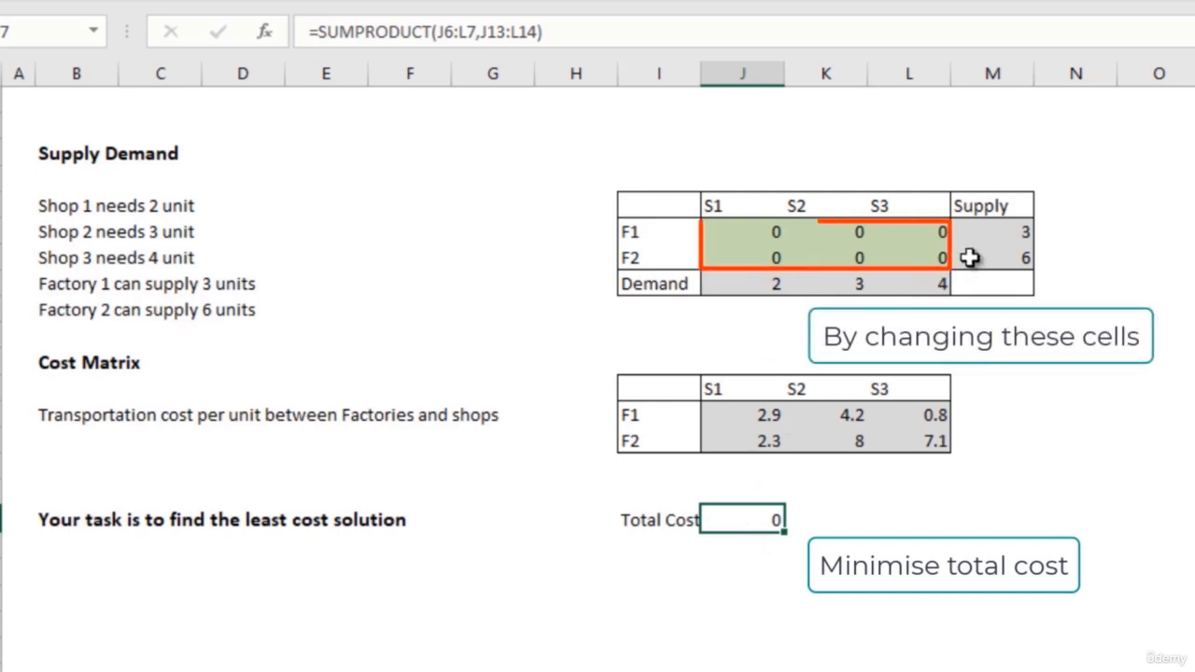
left_click_drag(748, 233, 920, 256)
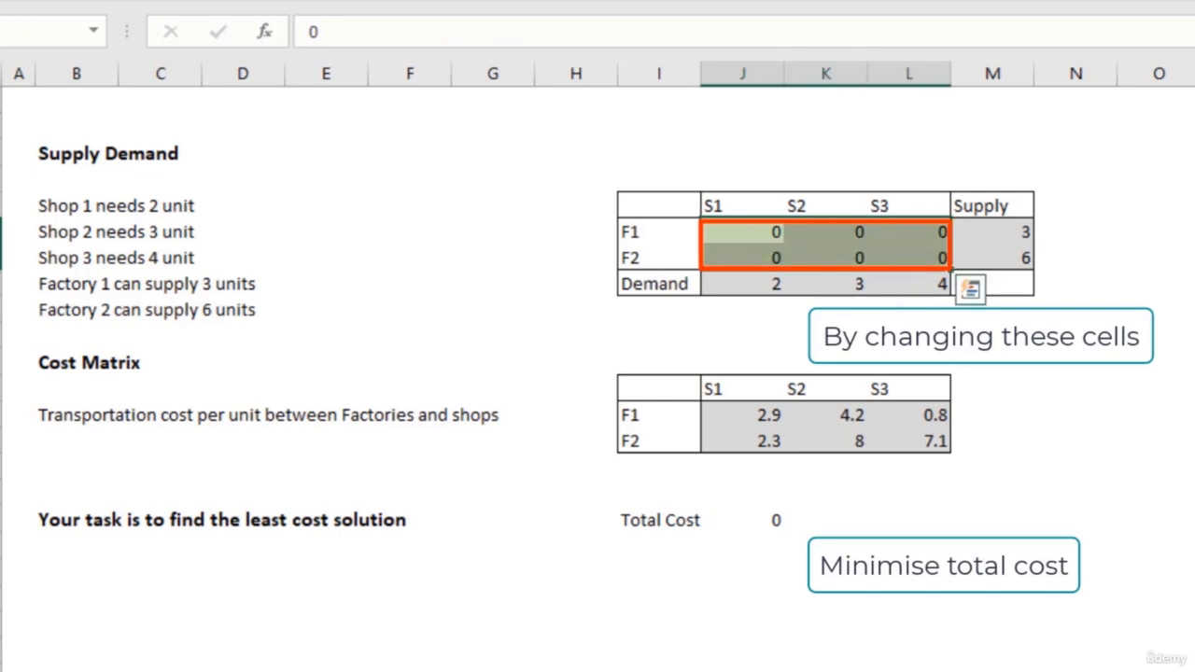
- Enter factory F1's shipments in the supply-demand table: 2 units to S1 and 1 unit to S2
left_click(747, 294)
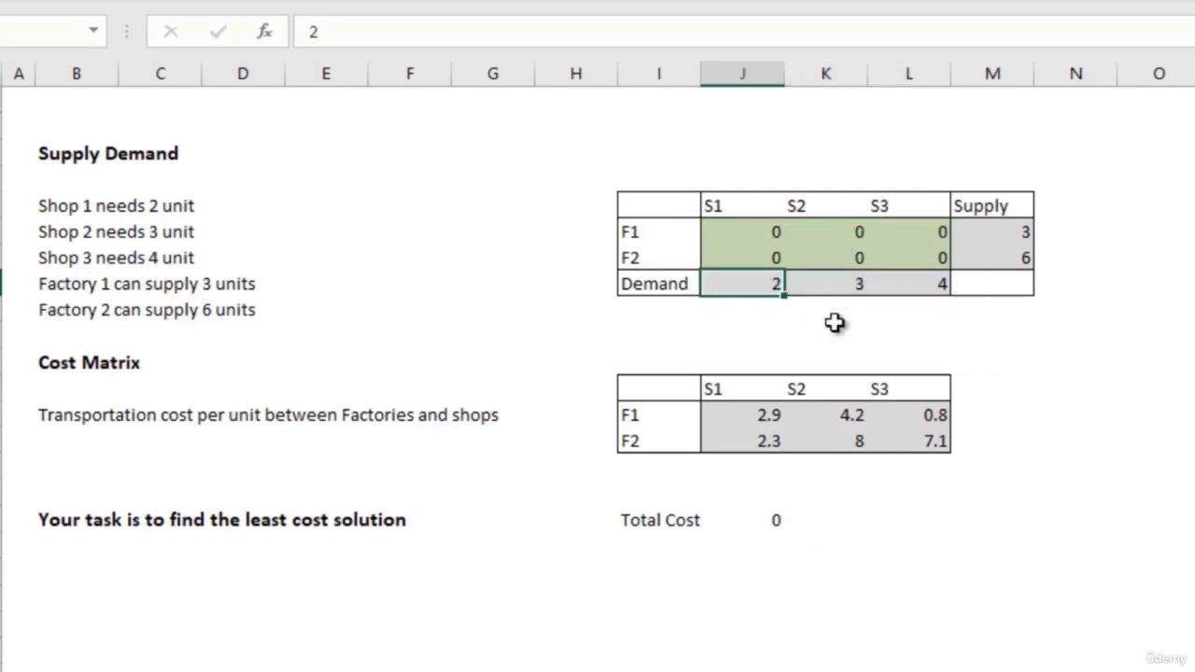
key("Up")
key("Up")
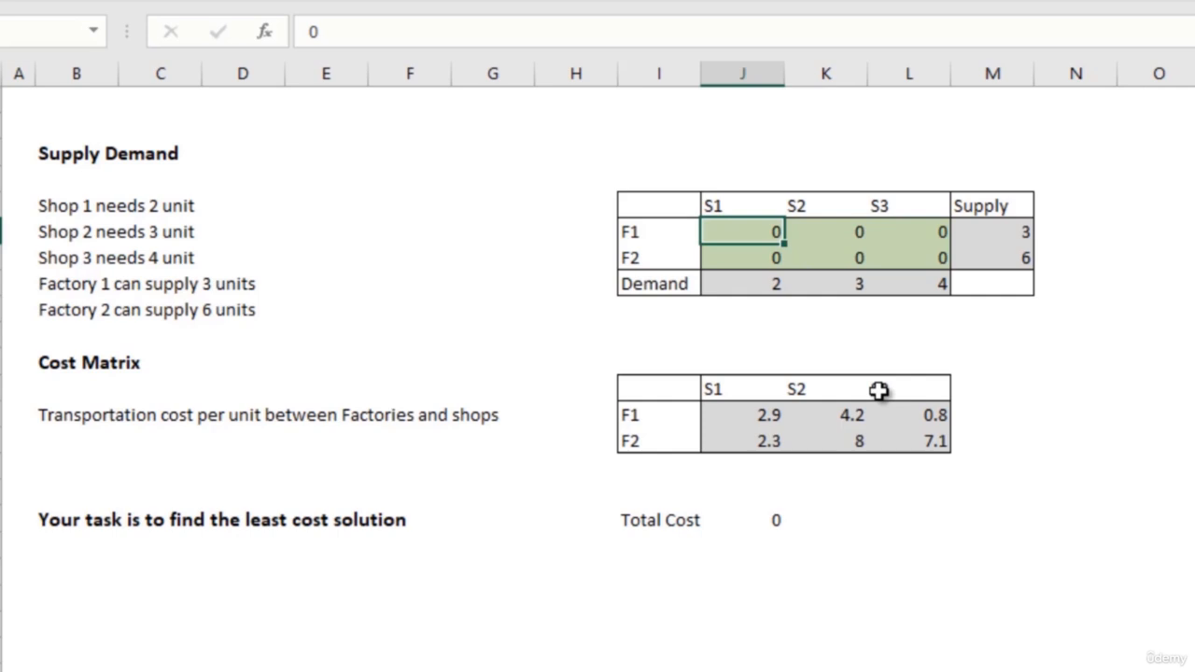
type("2")
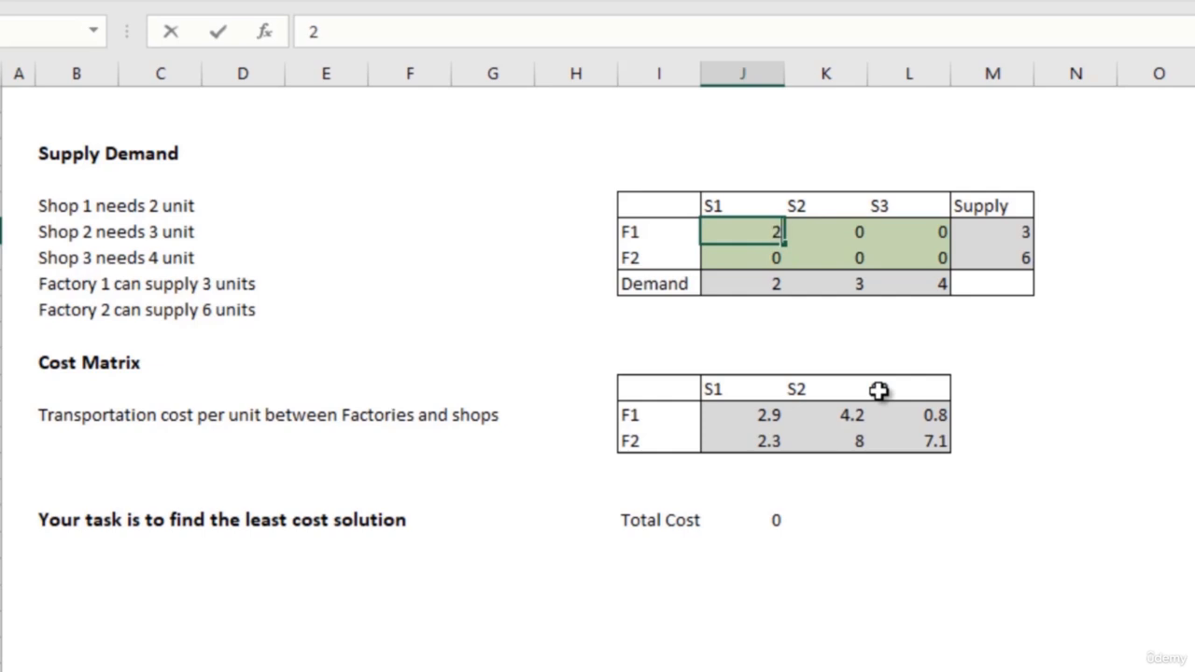
key("Tab")
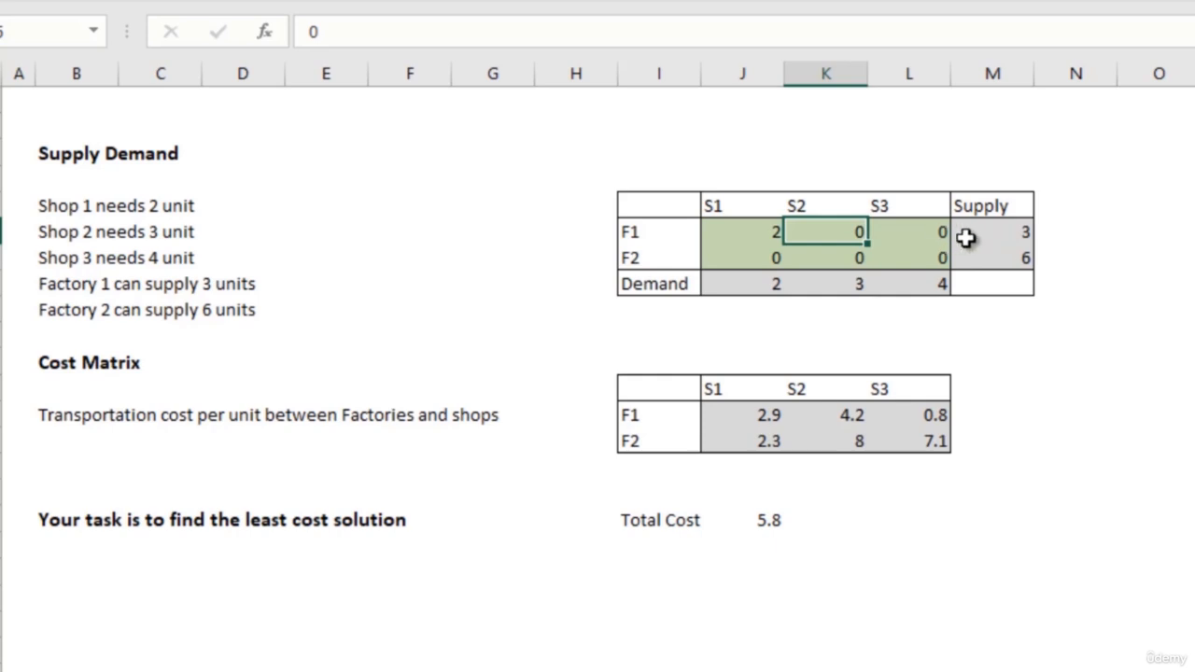
type("1")
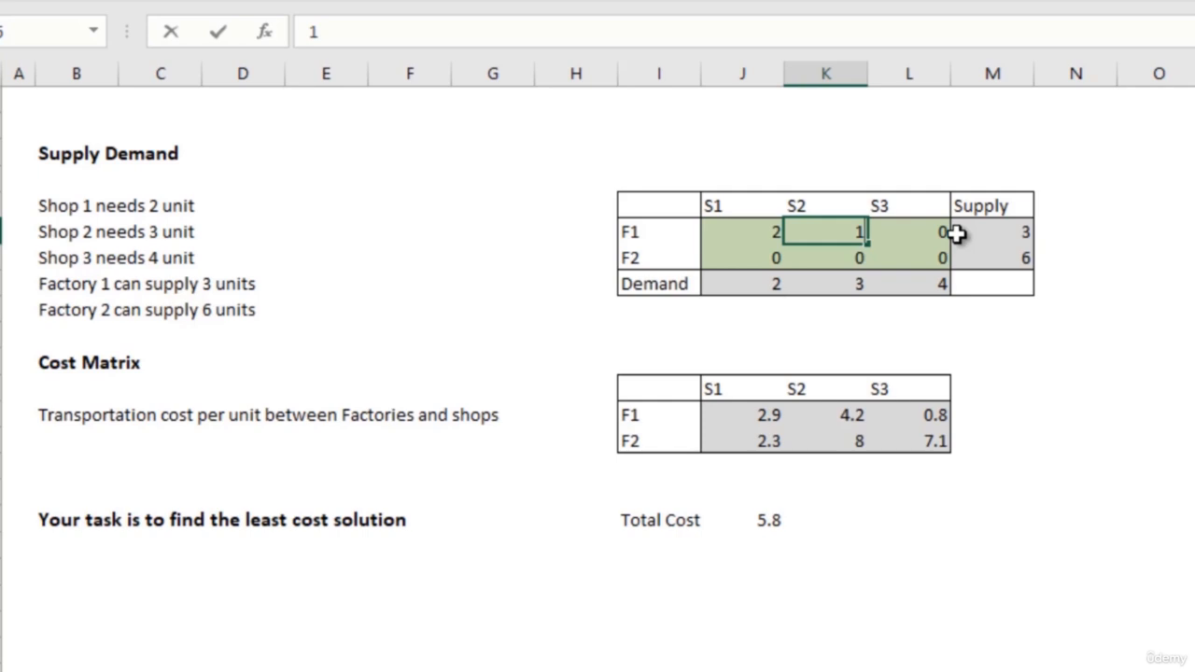
key("Return")
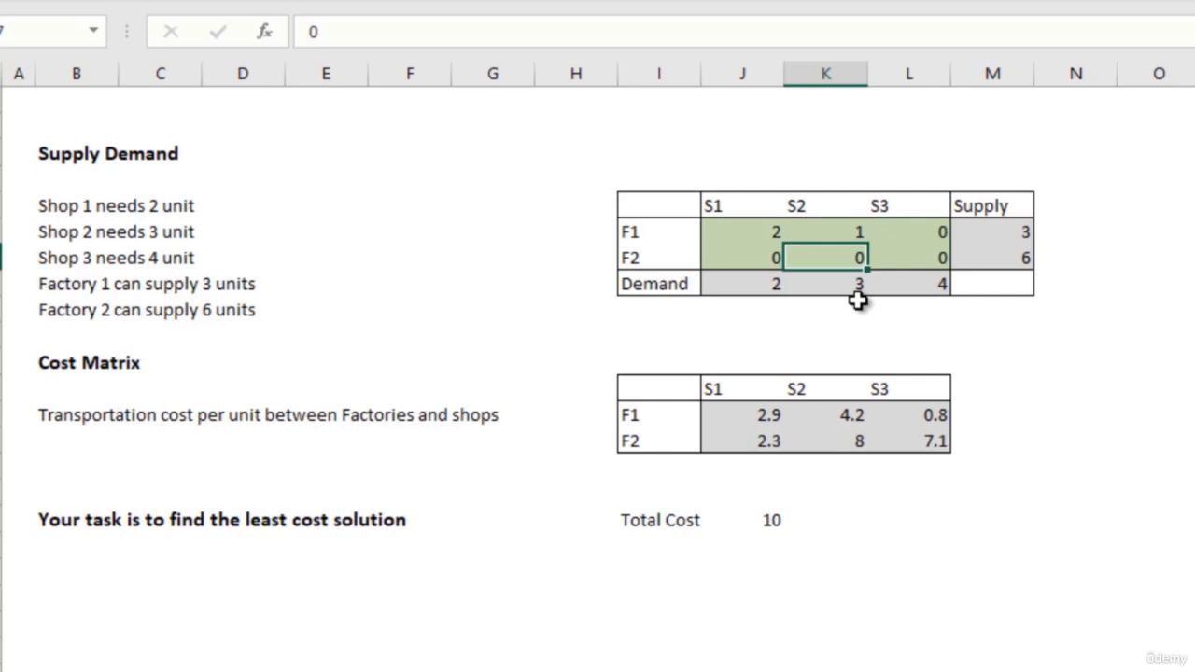
- Enter factory F2's shipments as 2 units to S2 and 4 units to S3, and check the Total Cost
type("2")
key("Tab")
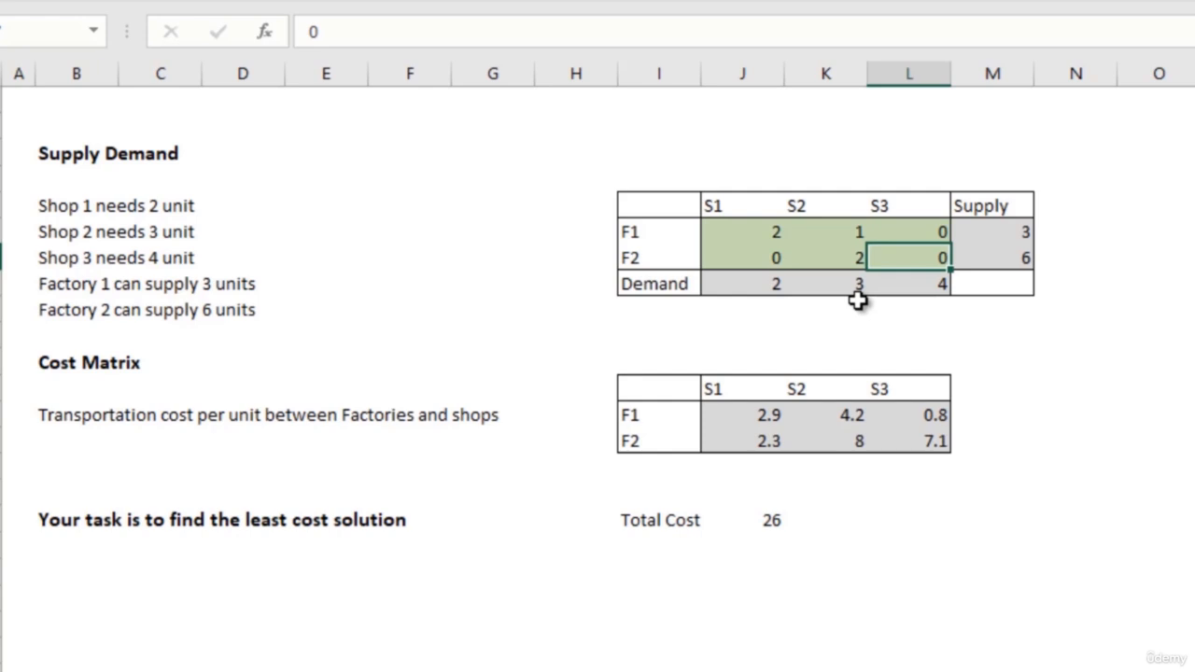
type("4")
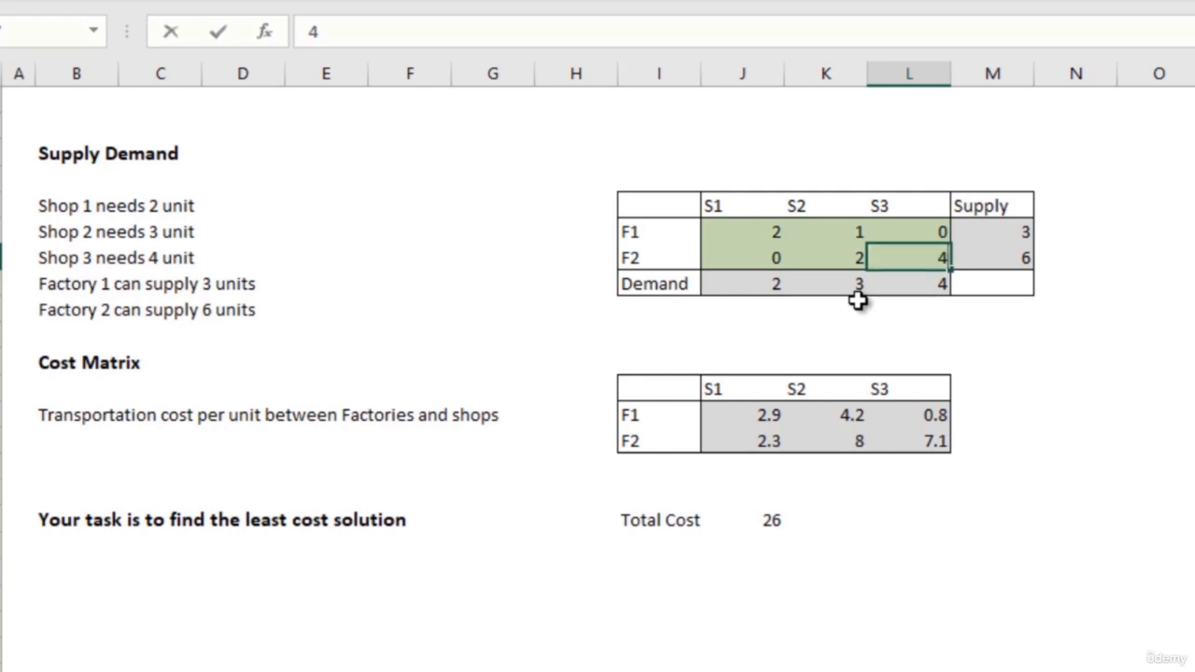
key("Return")
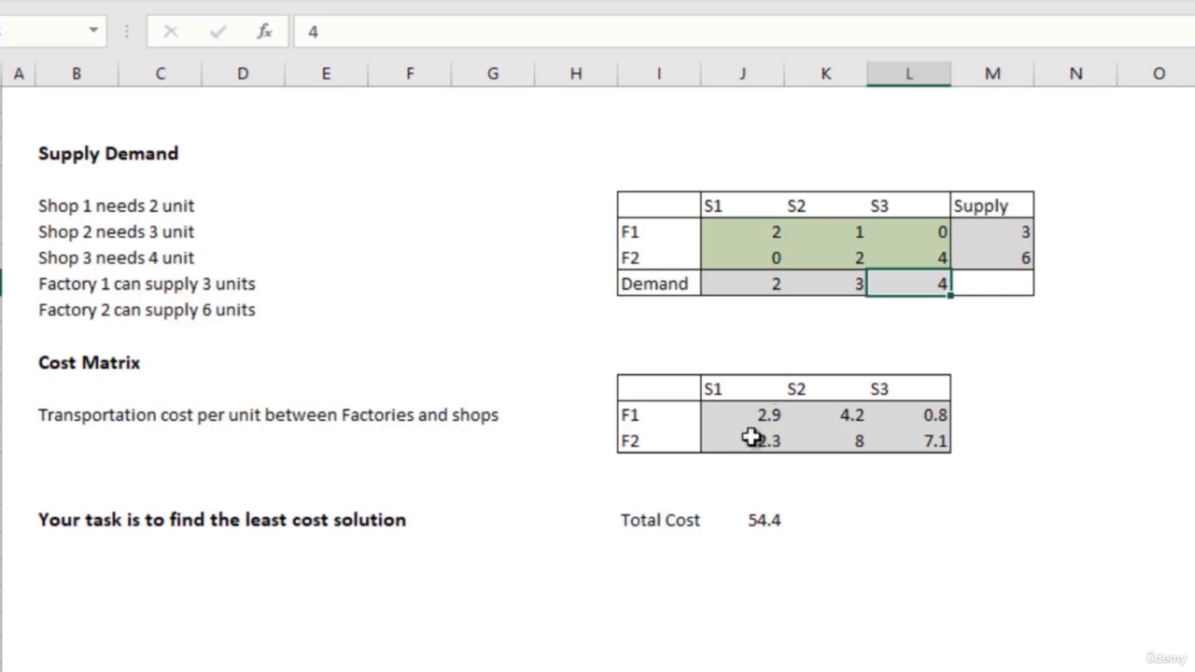
left_click(756, 523)
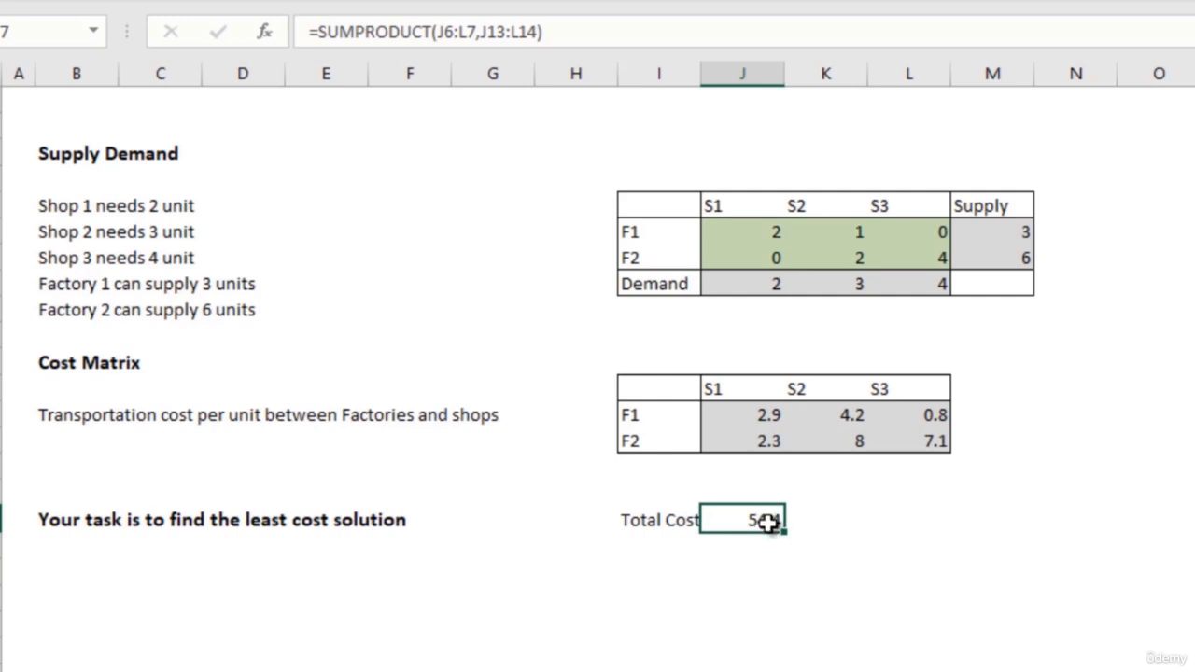
- Change the shipment from factory F1 to shop S1 to 1 unit
left_click(761, 232)
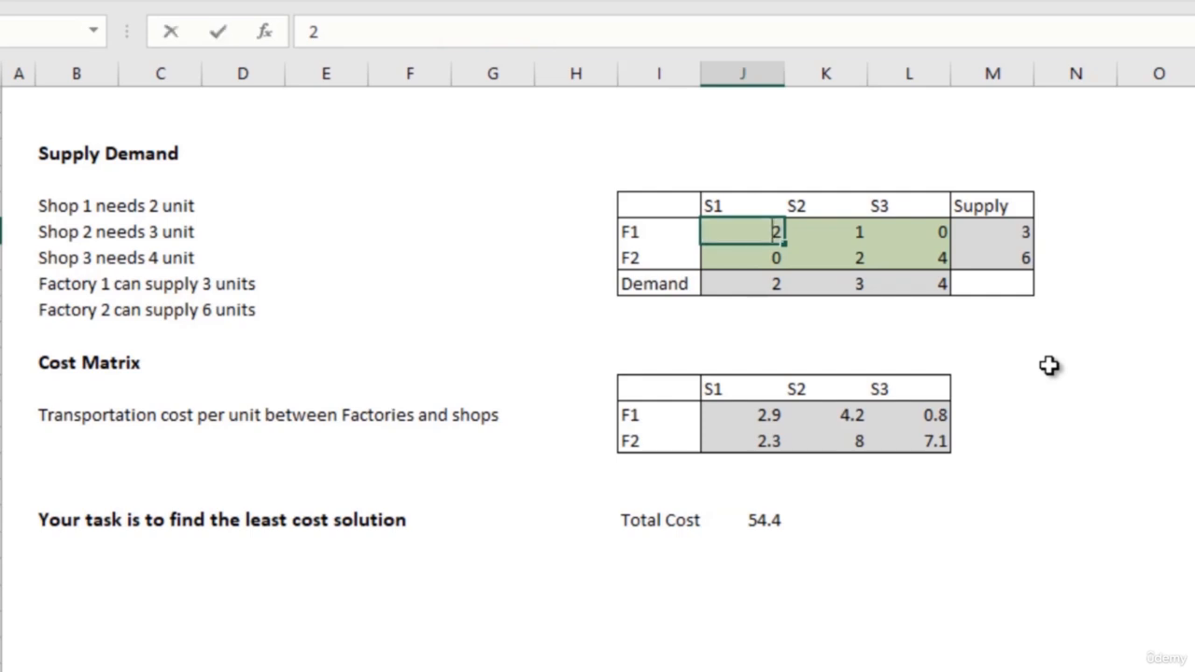
type("1")
left_click(774, 253)
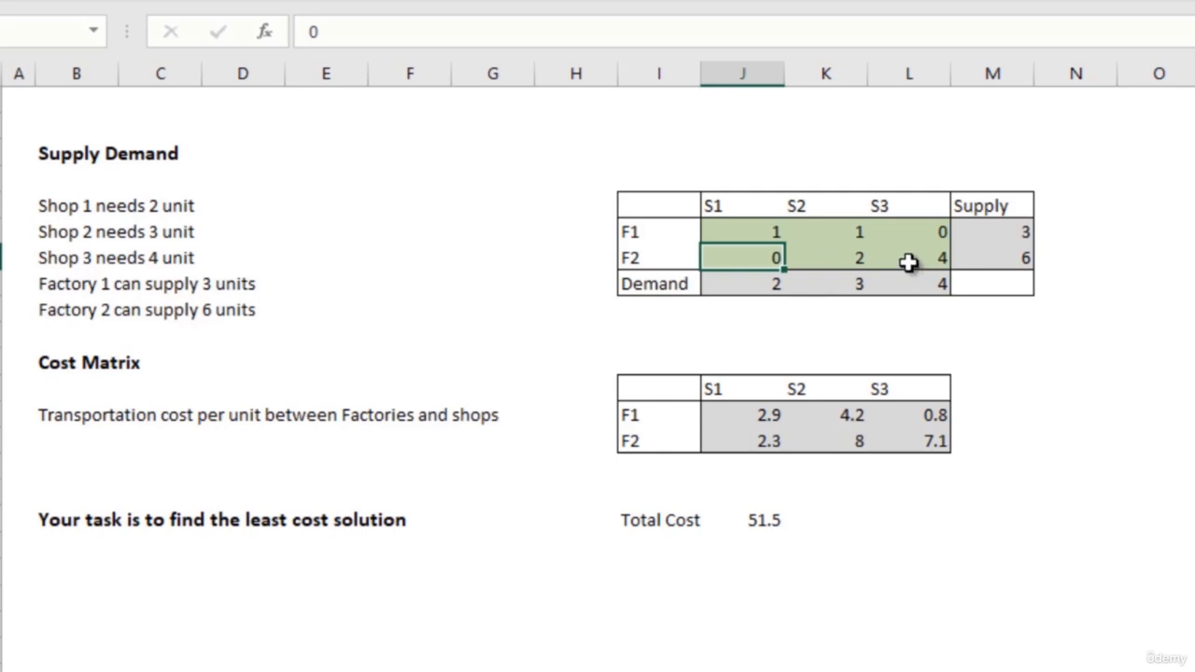
- Set the shipment from factory F2 to shop S1 to 1 unit and review the shipments to shops S2 and S3
type("1")
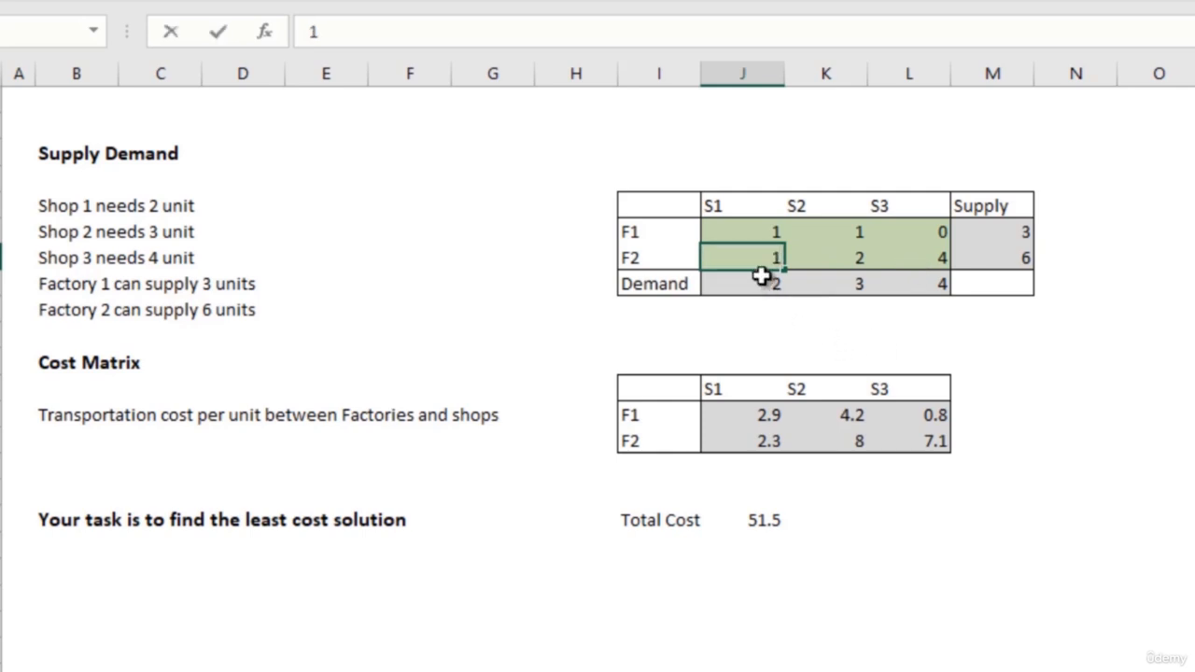
left_click(937, 232)
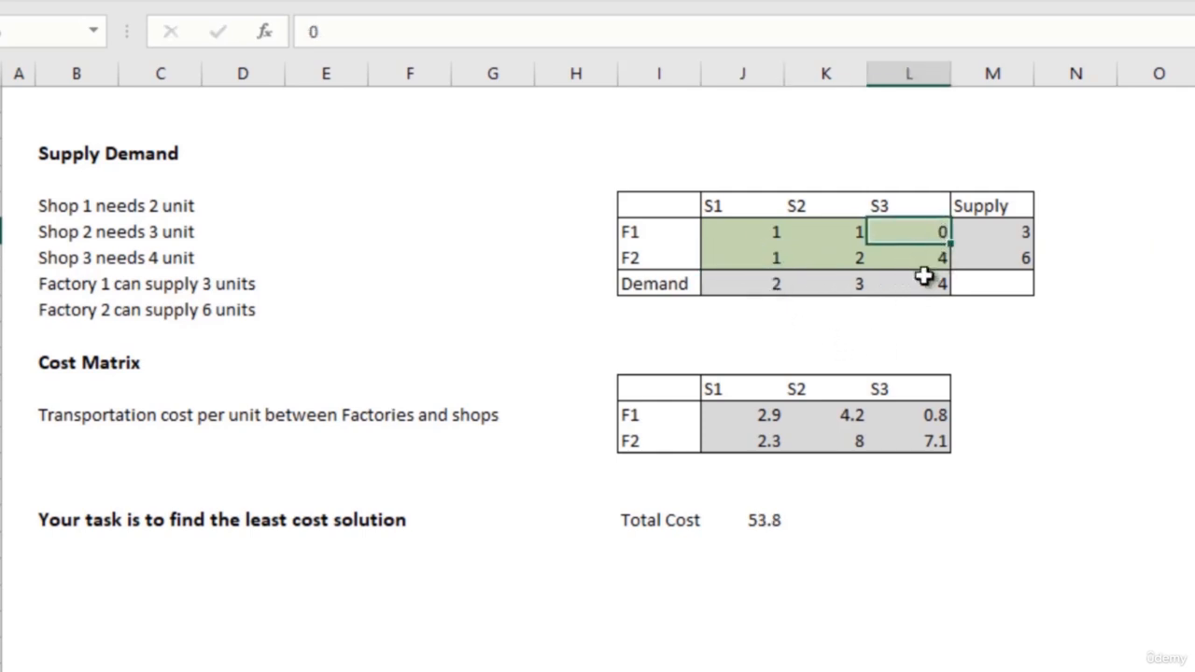
left_click(840, 235)
left_click(844, 262)
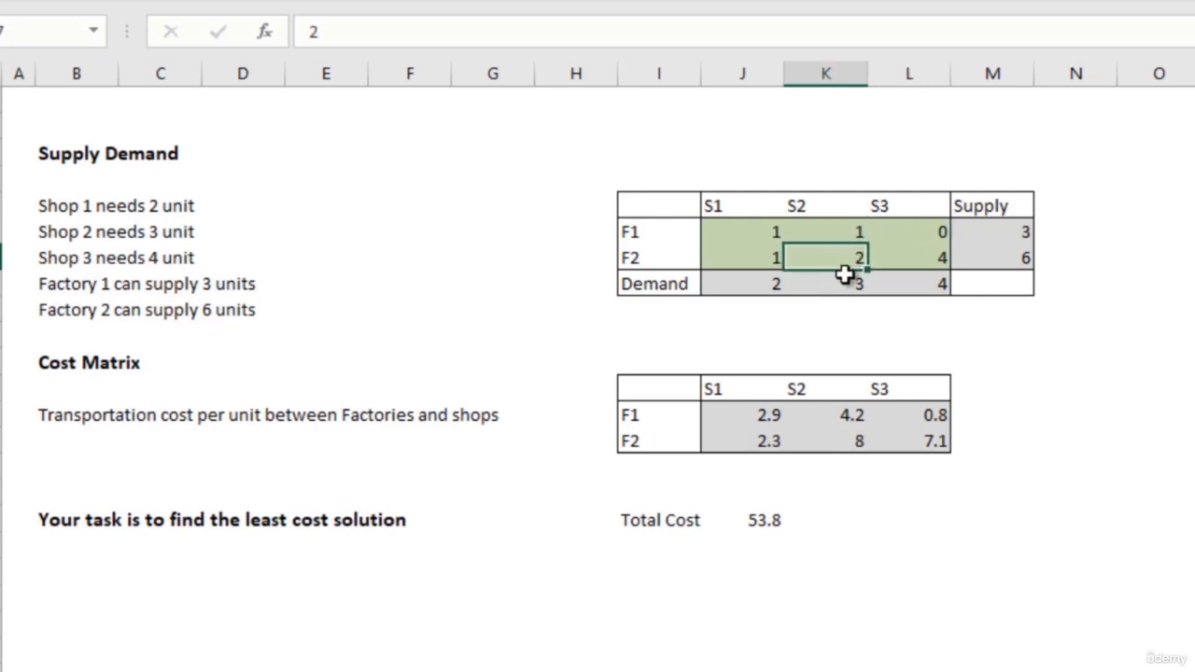
- Set shop S3's shipments to 1 unit from factory F1 and 3 units from factory F2, and check the Total Cost
left_click(900, 236)
type("1")
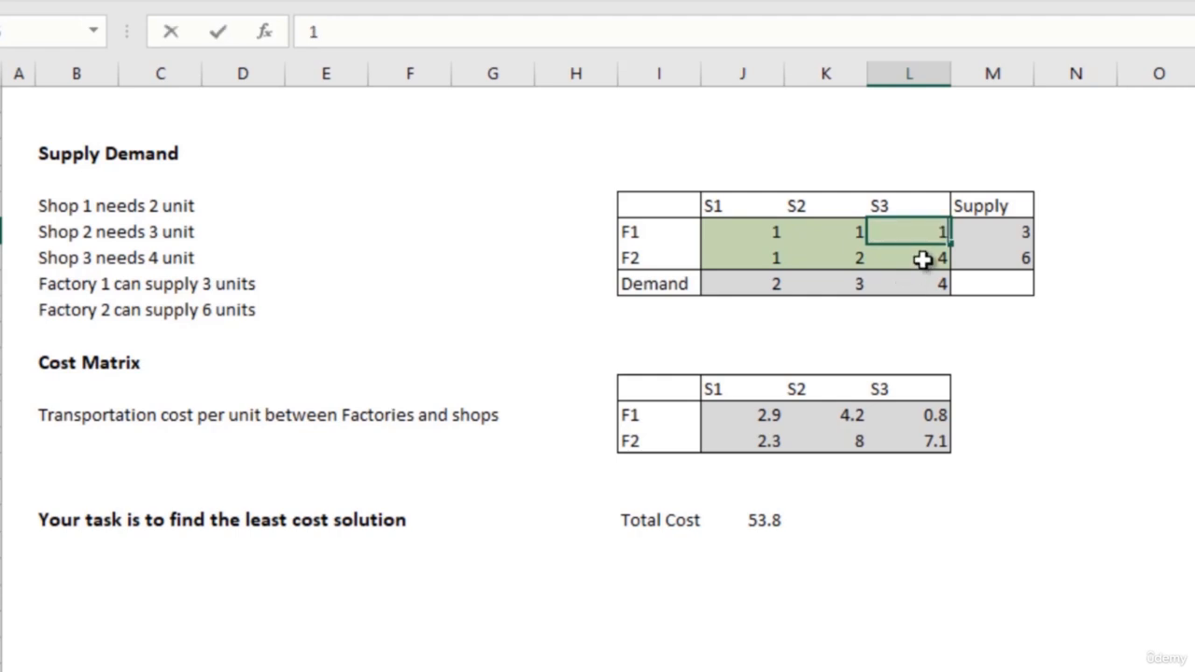
left_click(921, 259)
type("3")
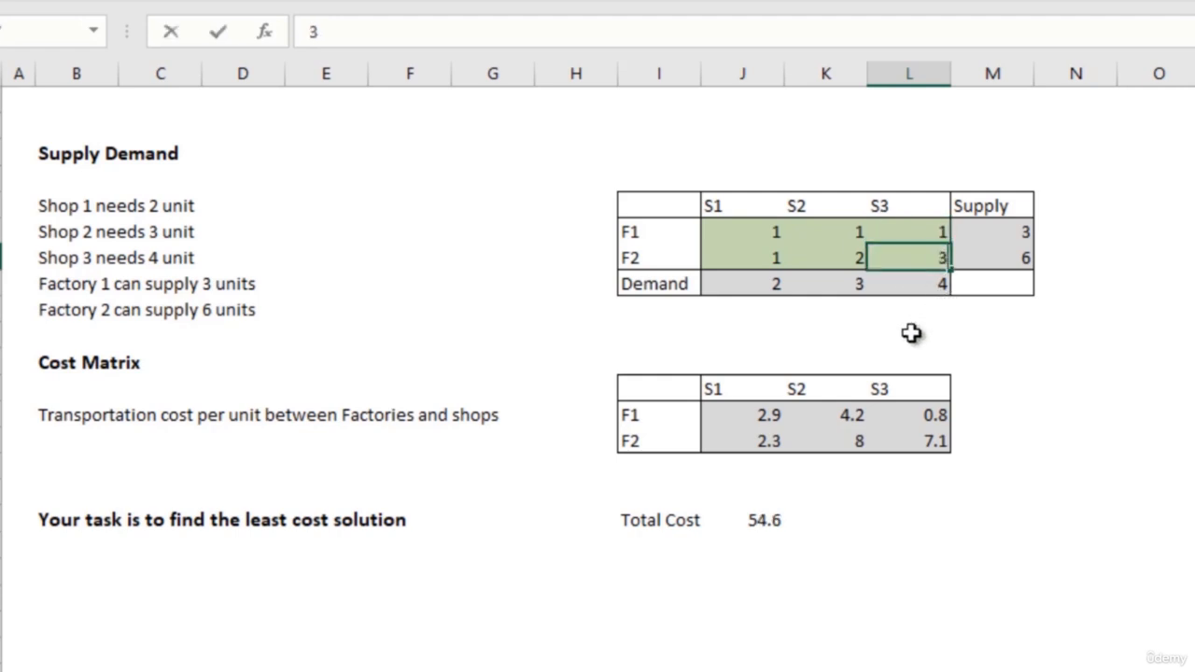
left_click(906, 334)
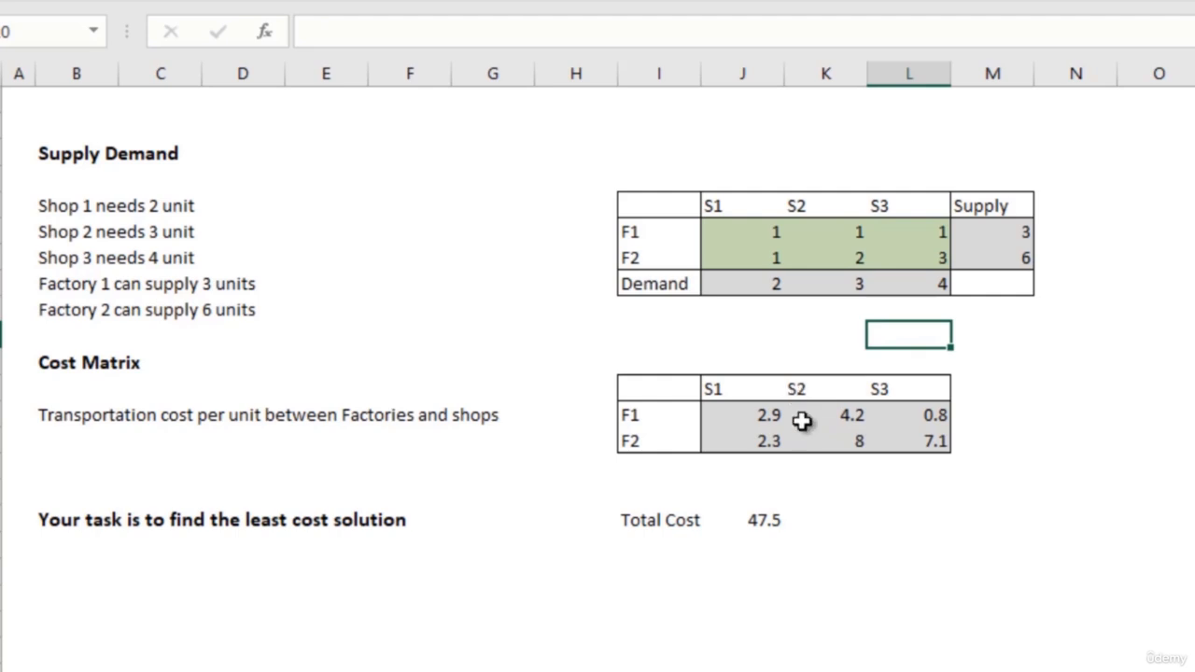
left_click(768, 541)
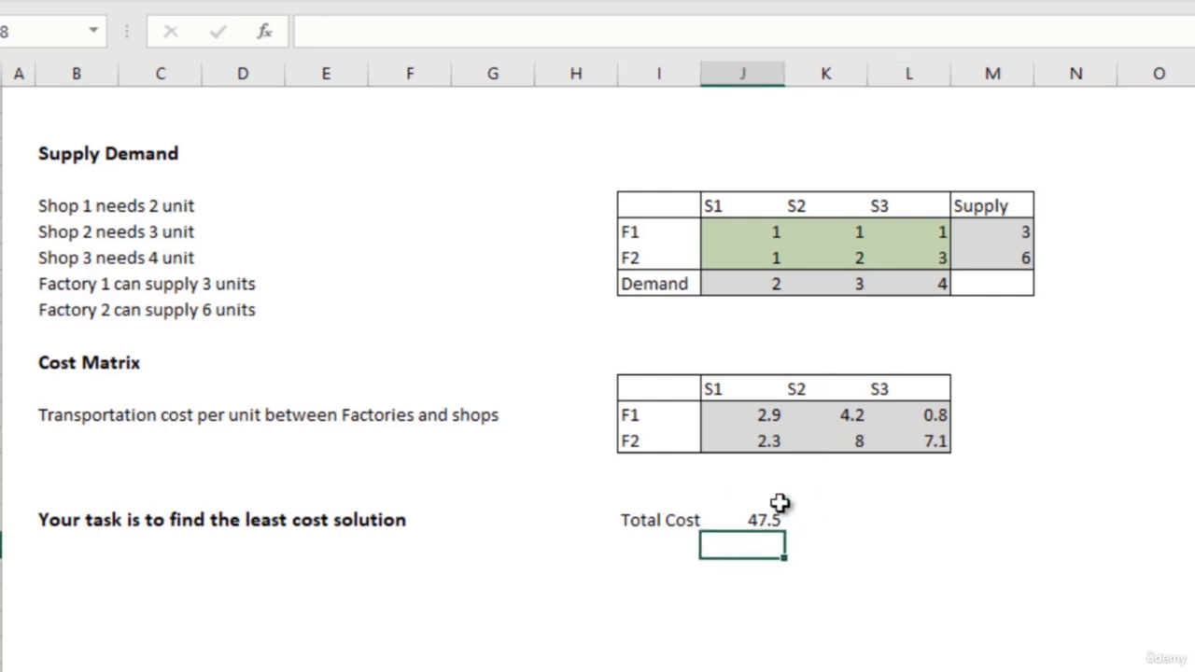
left_click(777, 495)
left_click(775, 518)
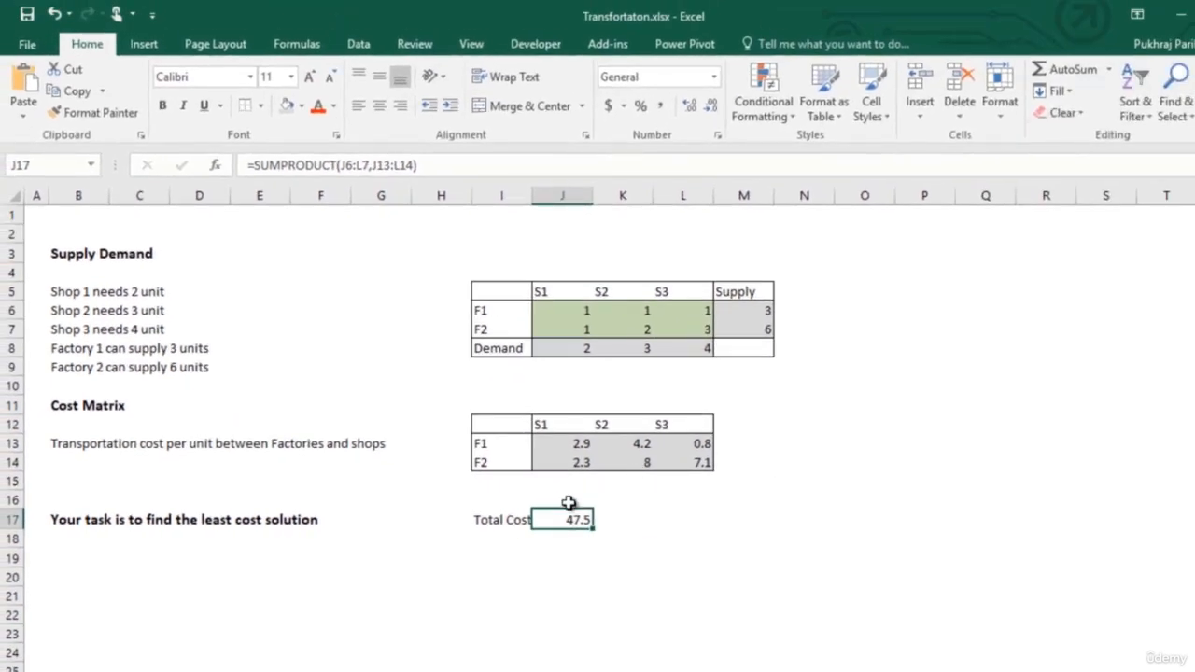
- On the Exercise sheet, examine the Cal_S cells against each factory's shipment row and the Supply values
left_click(378, 49)
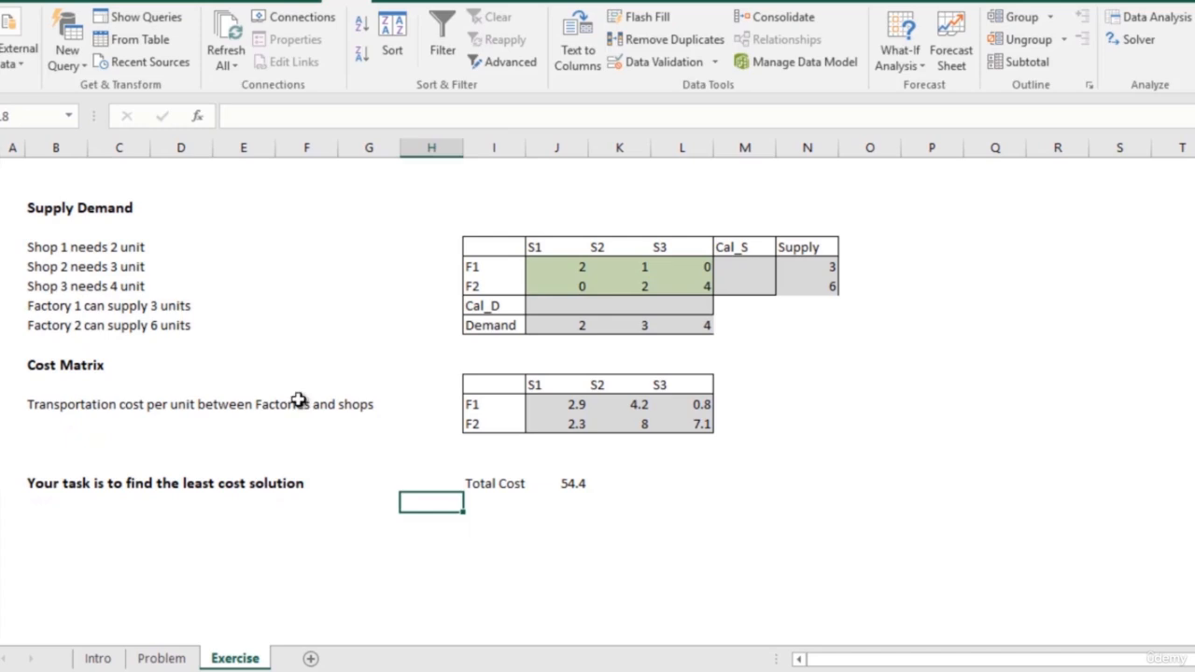
left_click(741, 309)
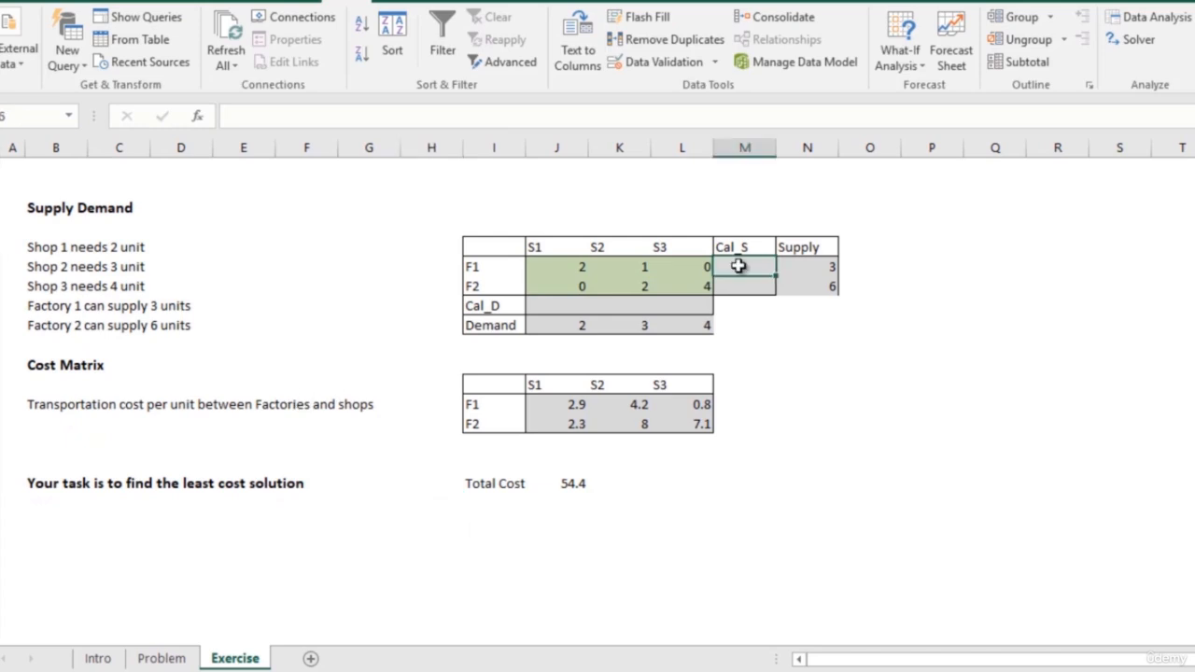
left_click_drag(736, 274, 737, 277)
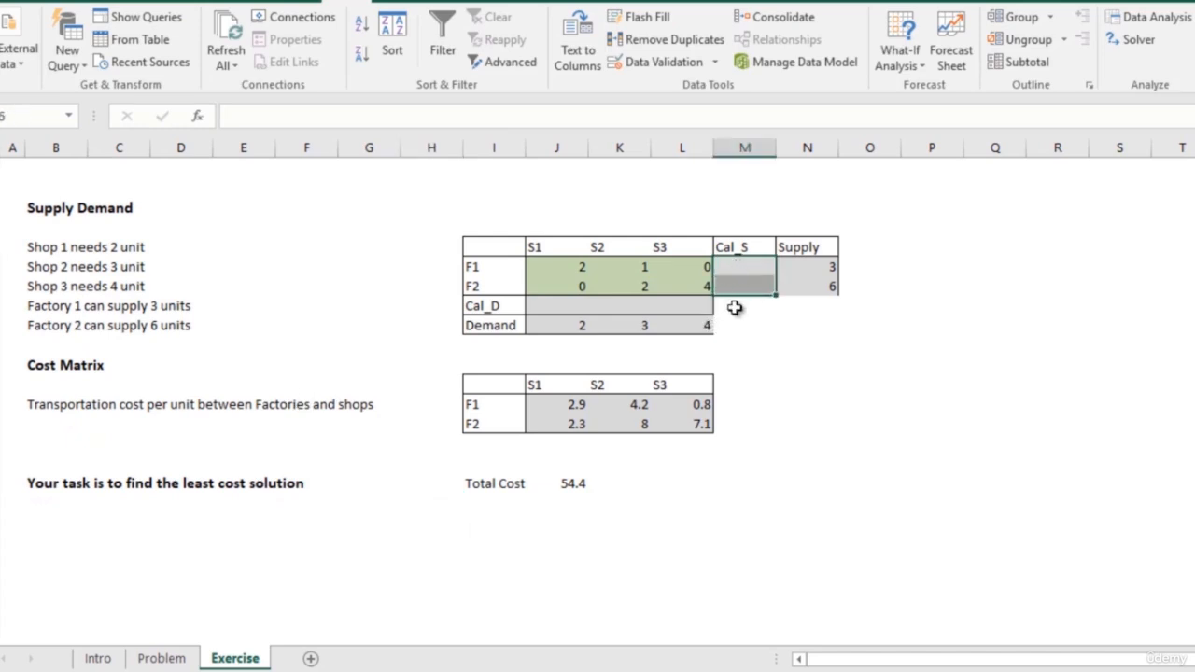
left_click(737, 308)
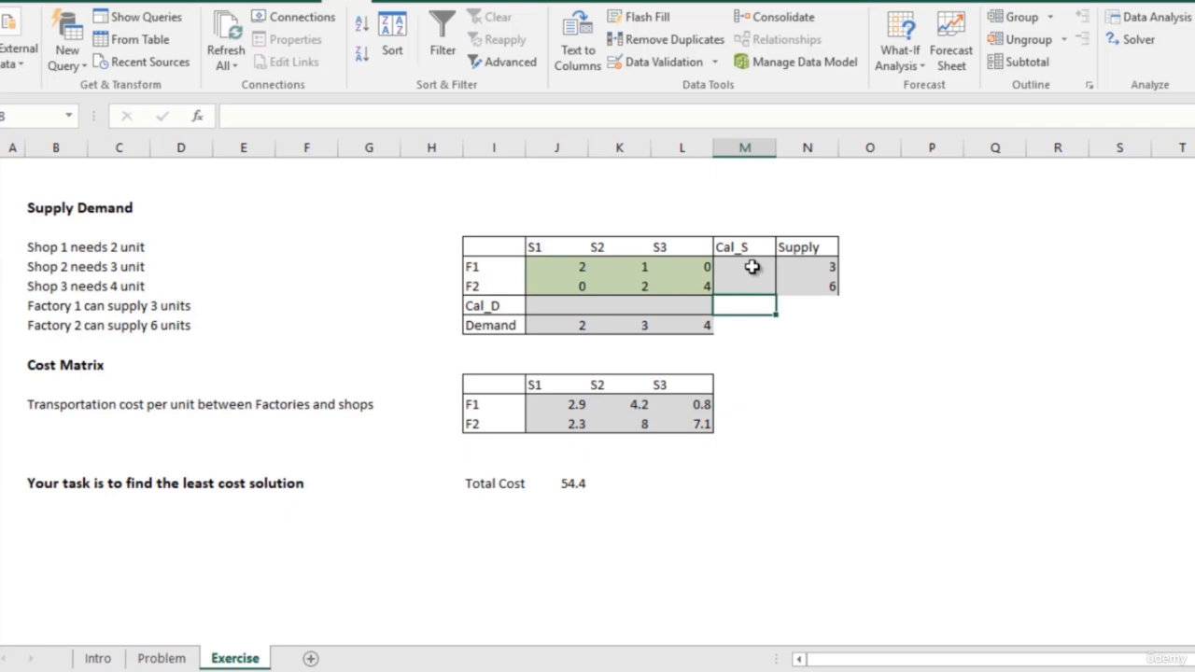
left_click(598, 267)
key("shift+Right")
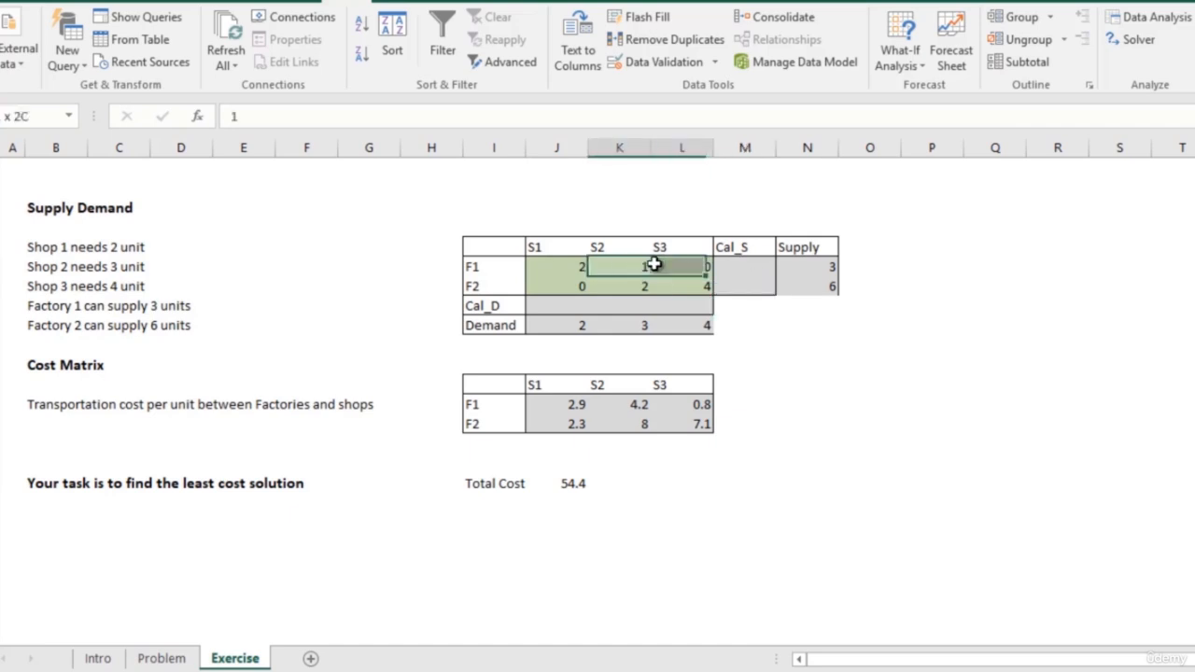
left_click(576, 267)
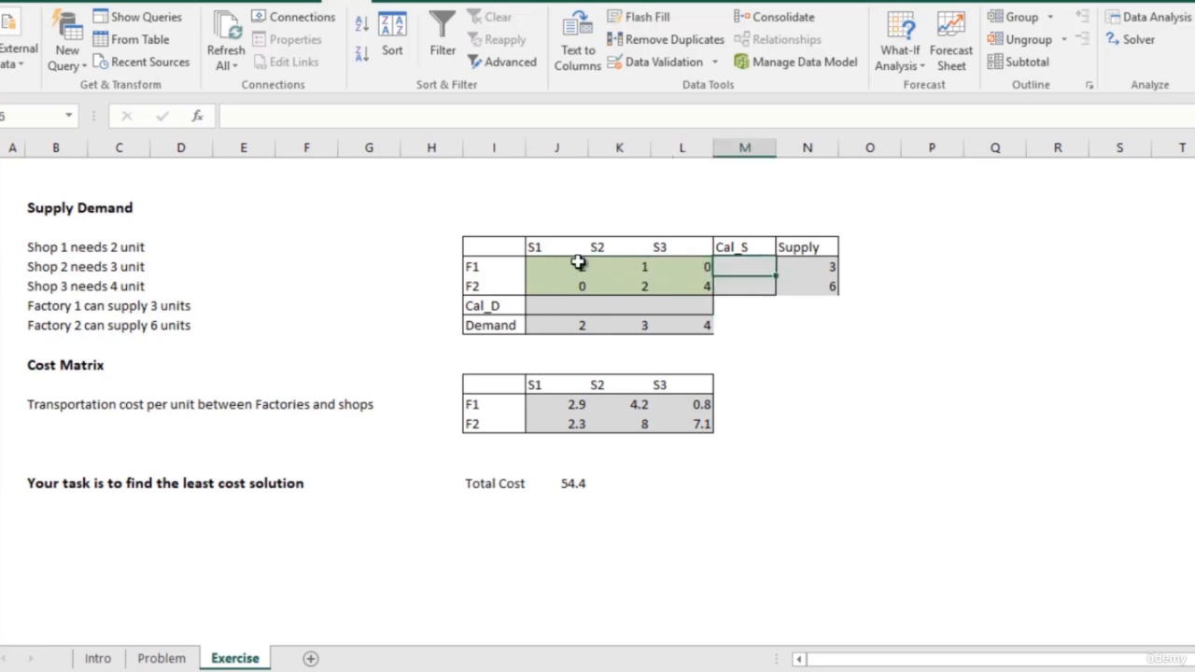
left_click_drag(556, 267, 705, 286)
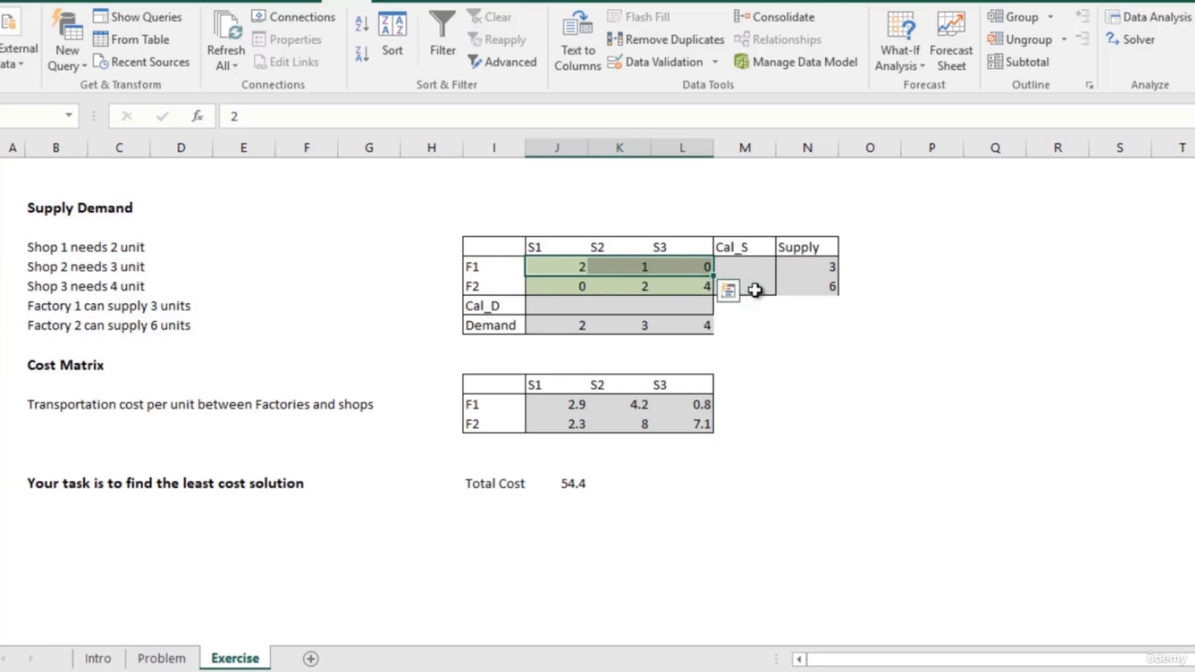
left_click_drag(542, 286, 708, 287)
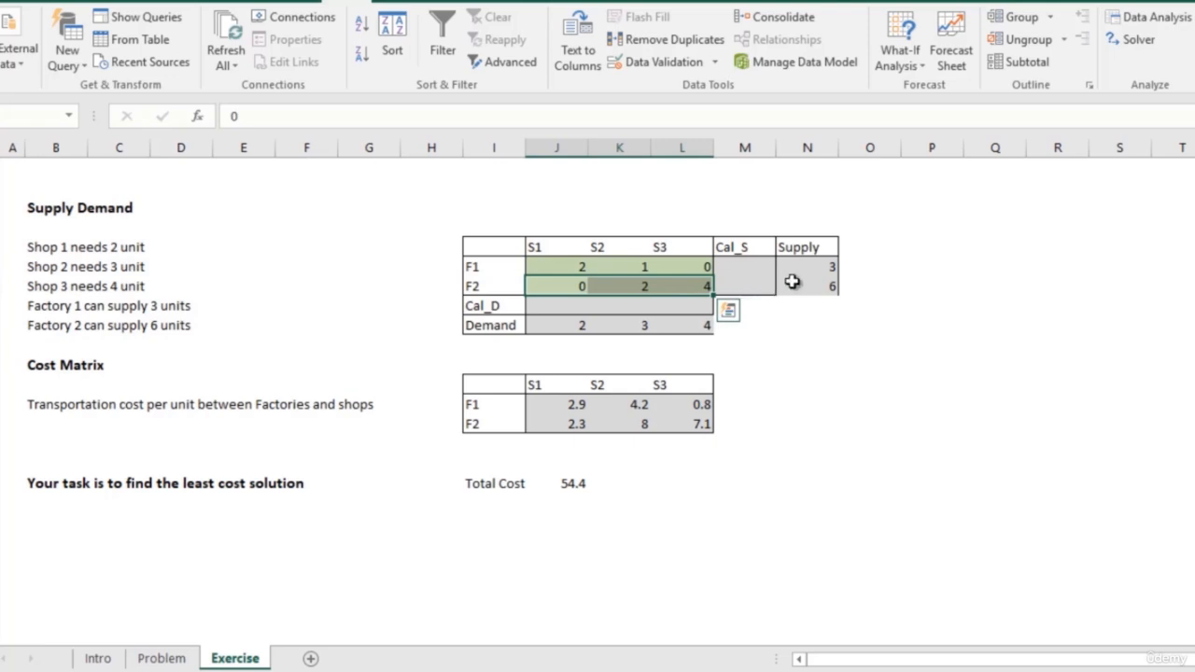
left_click(761, 265)
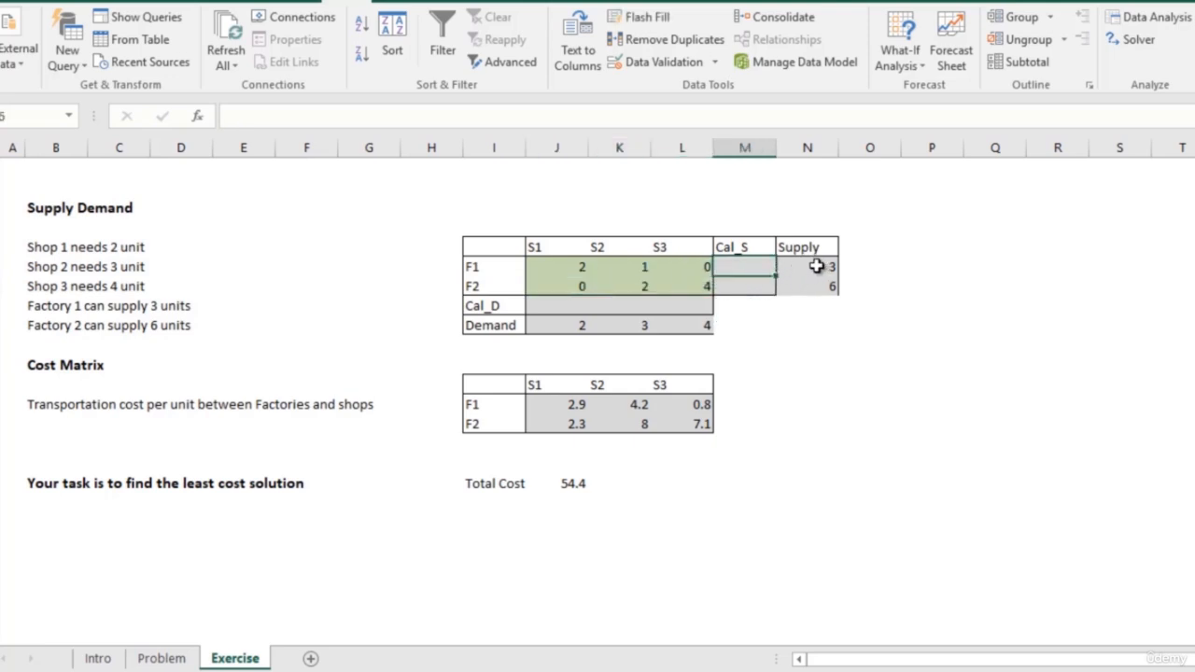
left_click(818, 266)
left_click(752, 265)
- Examine shop S1's Cal_D cell against its two factory shipments and its Demand value
left_click(583, 306)
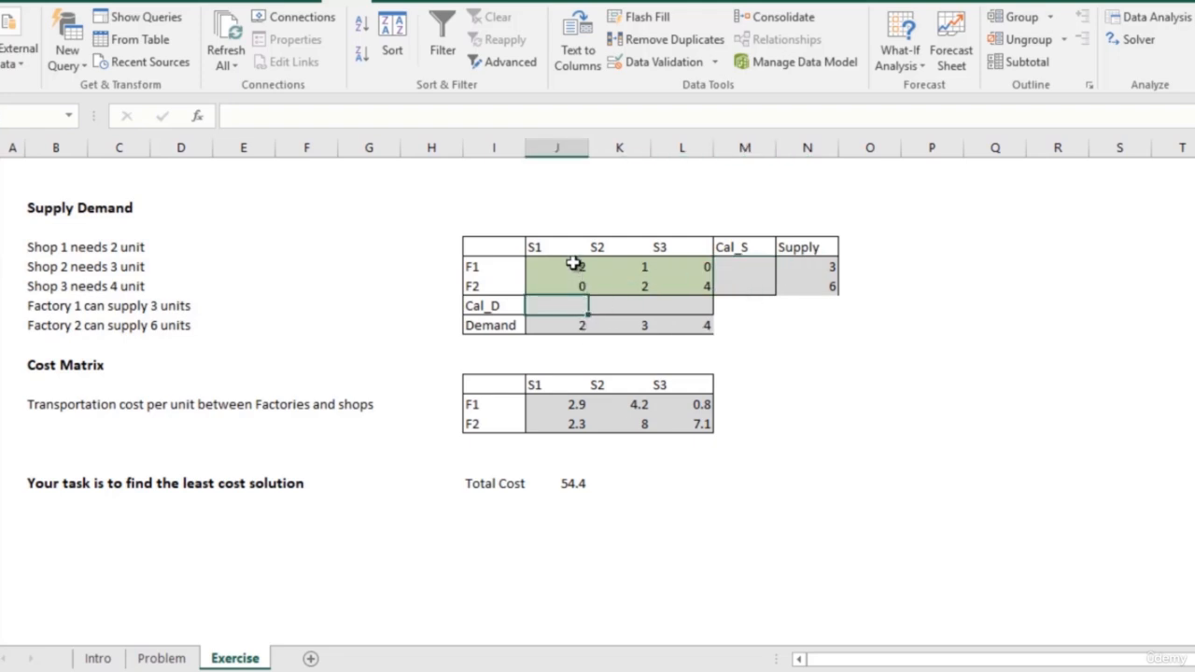
left_click_drag(573, 267, 571, 285)
left_click(572, 307)
left_click(577, 323)
- Calculate factory F1's shipped units in its Cal_S cell with =SUM(J6:L6)
left_click(745, 267)
type("=")
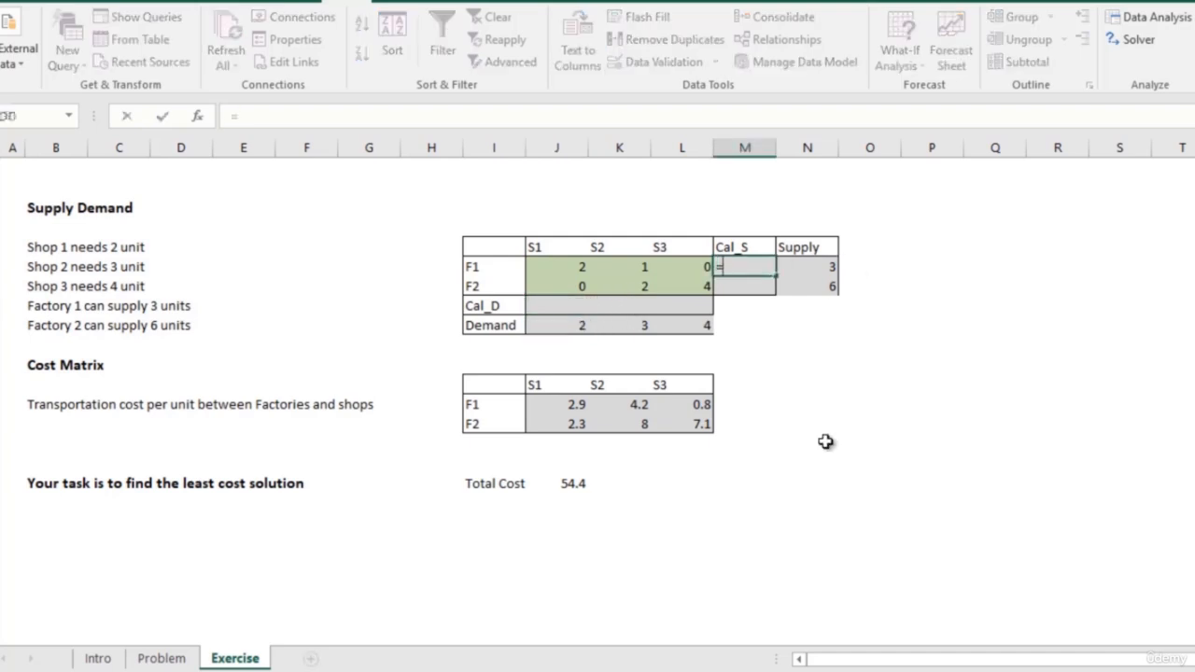
type("sum")
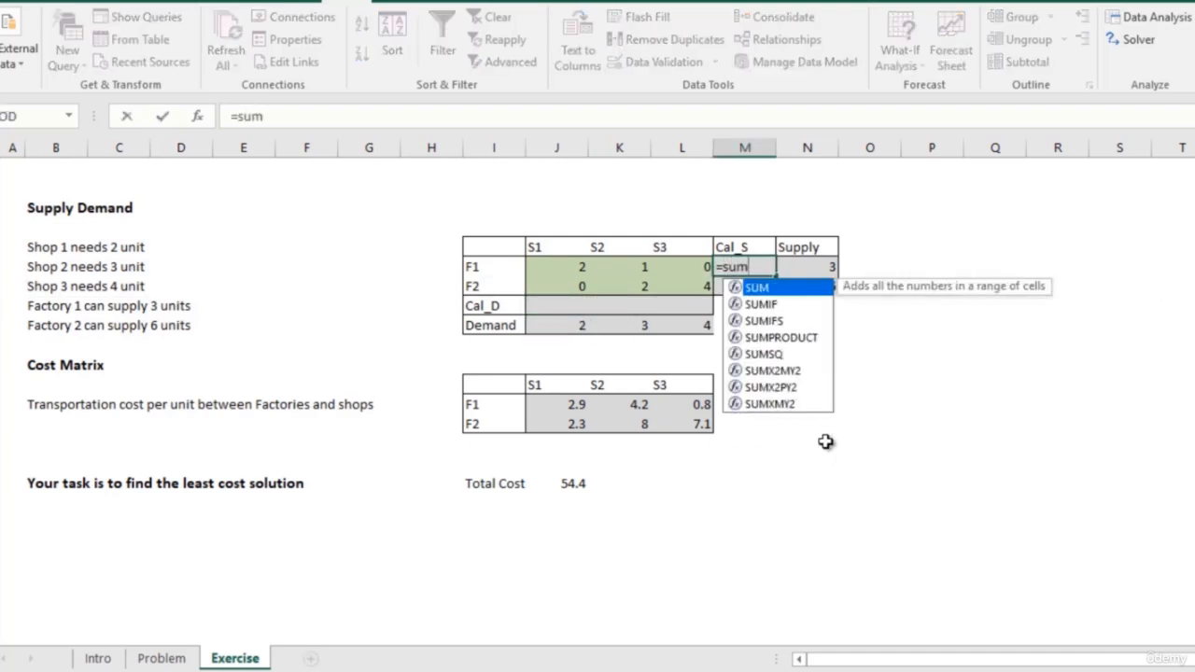
key("Tab")
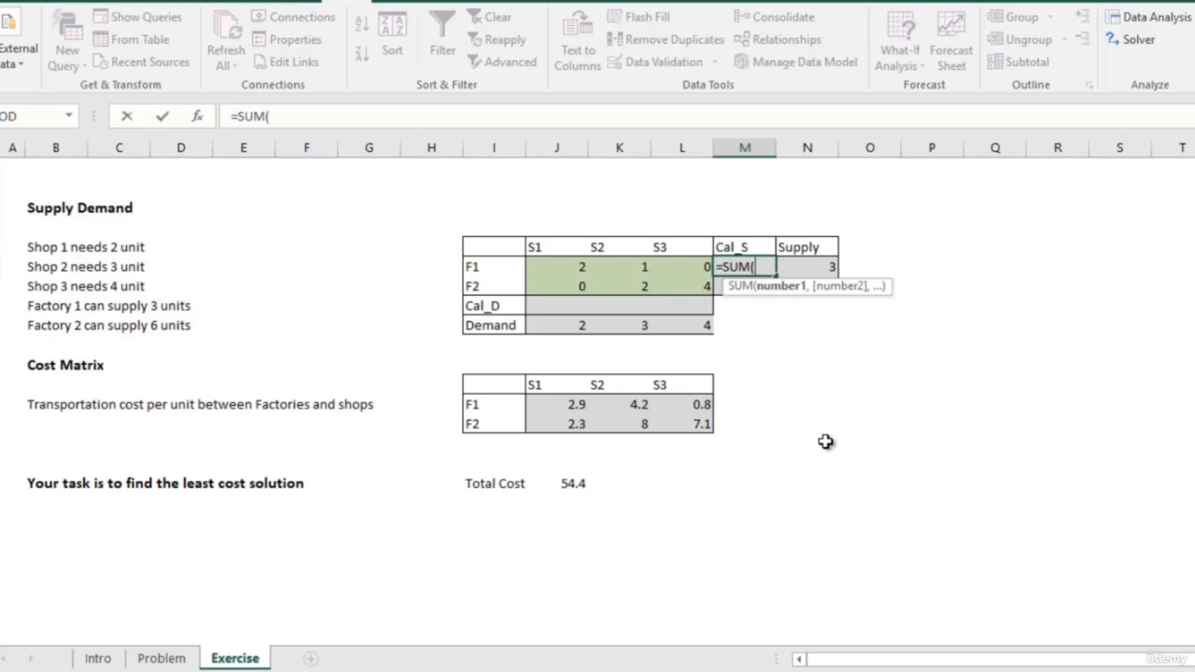
key("Left")
key("shift+Left")
key("shift+Left")
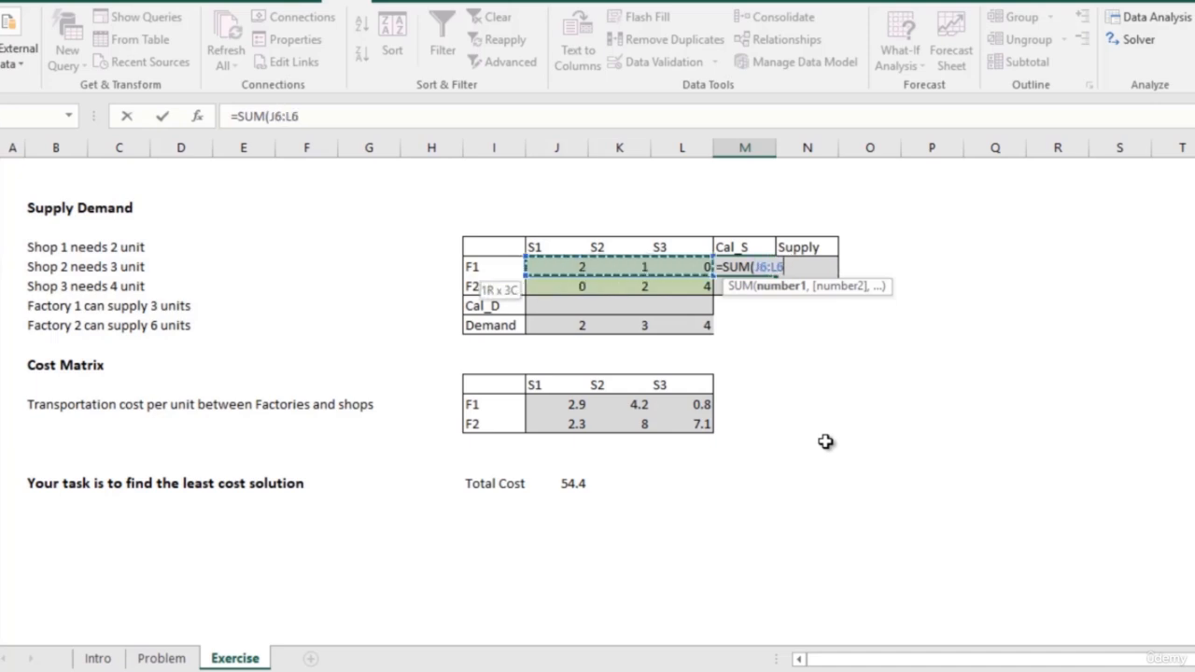
key("Tab")
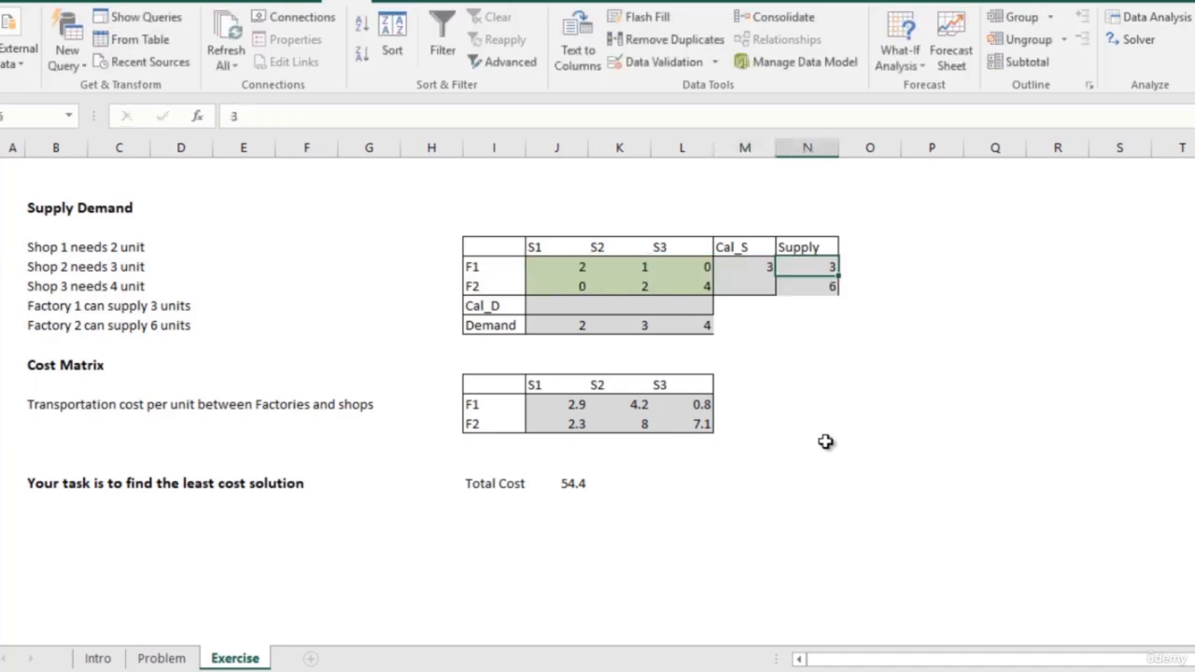
key("Return")
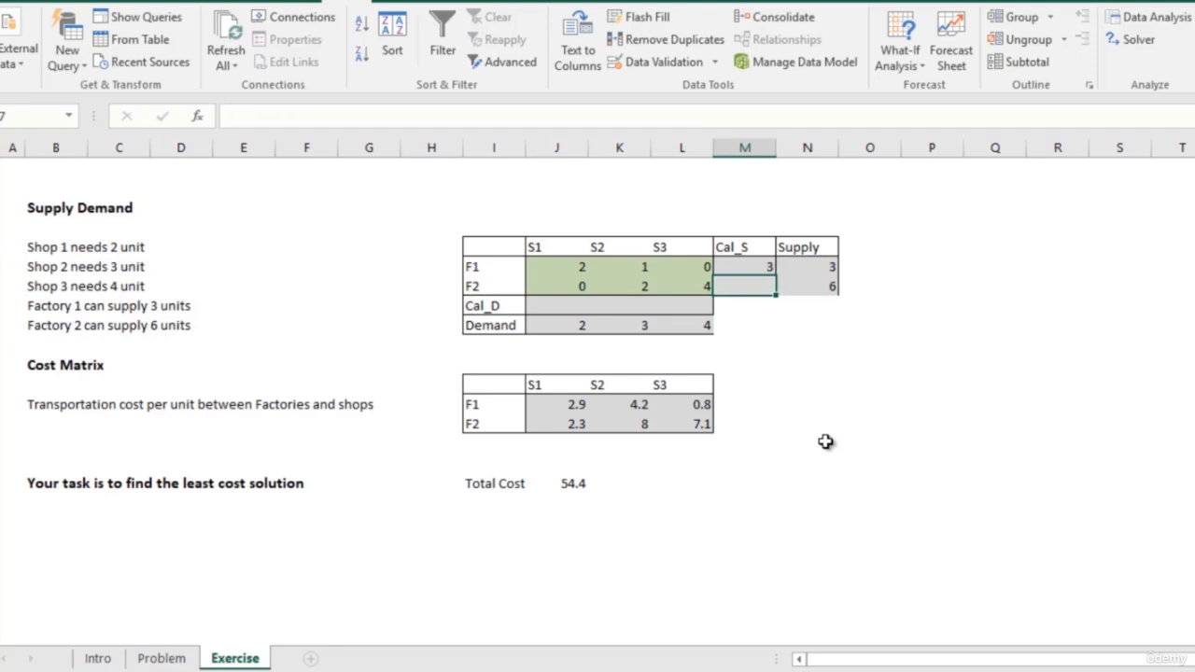
- Calculate factory F2's shipped units in its Cal_S cell by summing its shipments J7:L7
type("=sum")
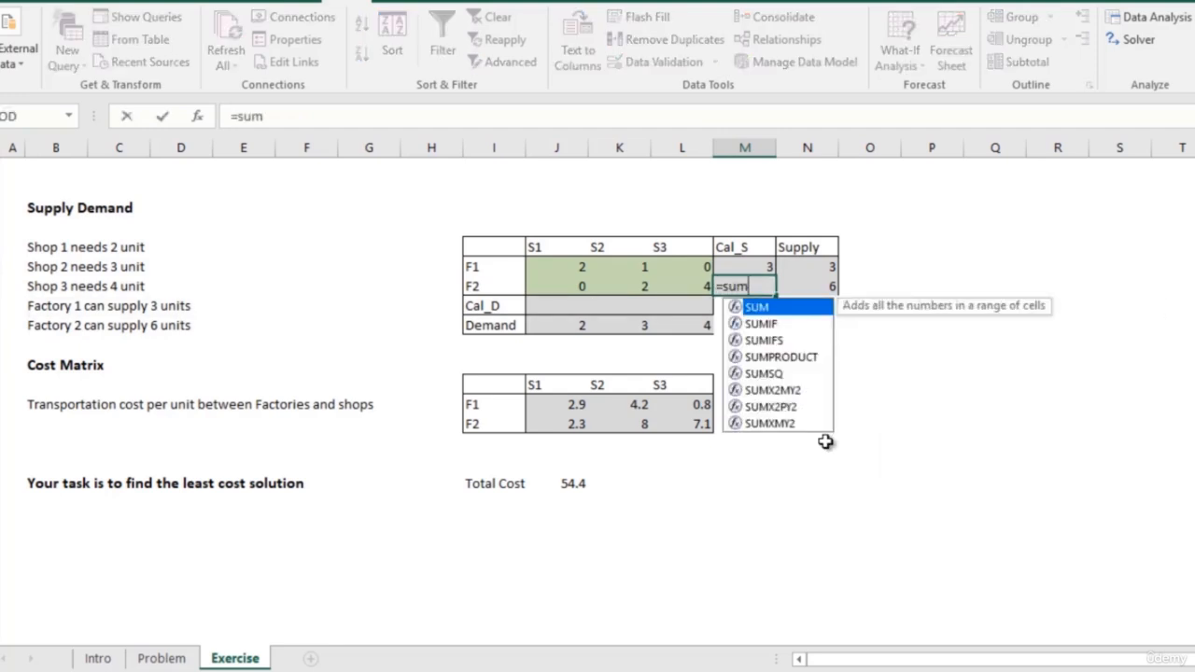
key("Tab")
key("shift+Left")
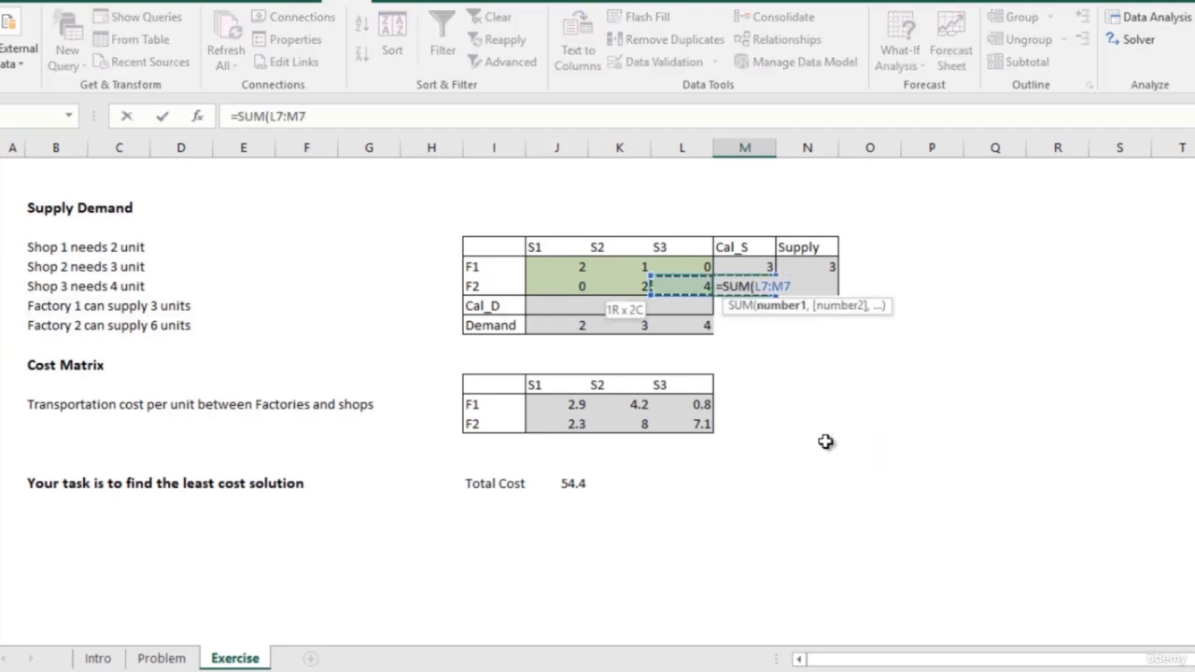
key("Right")
key("Left")
key("Left")
key("shift+Left")
key("shift+Left")
key("Tab")
key("Return")
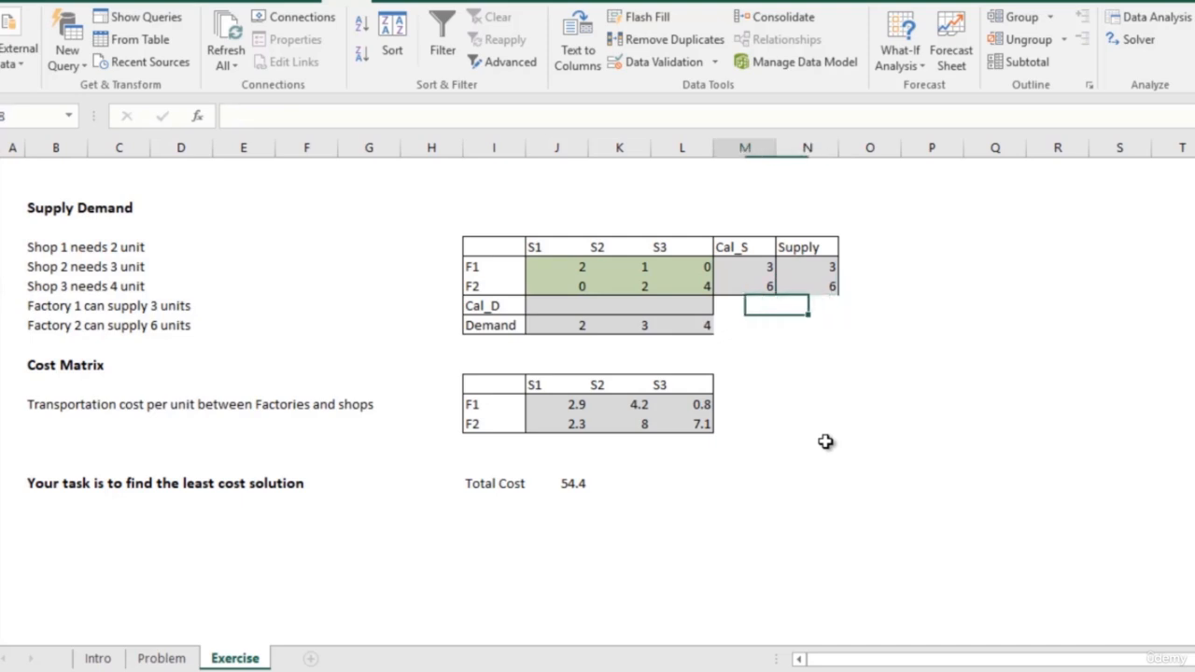
- Calculate the units received by shop S1 in its Cal_D cell with =SUM(J6:J7)
key("Left")
key("Left")
key("Left")
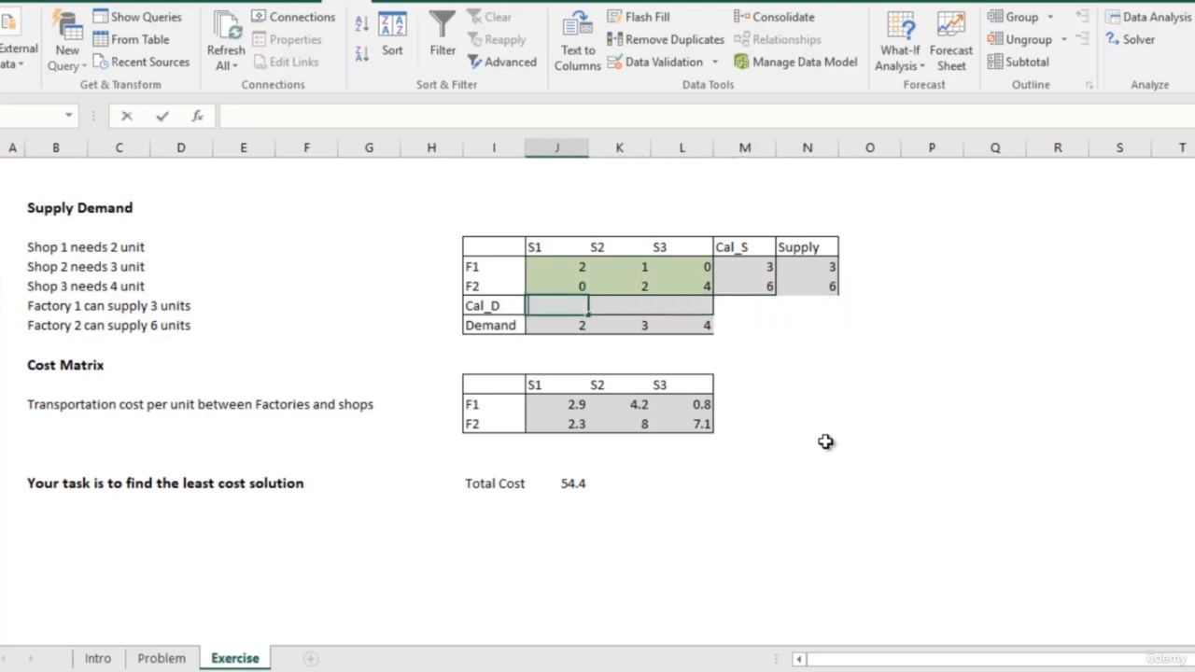
type("=sum")
key("Tab")
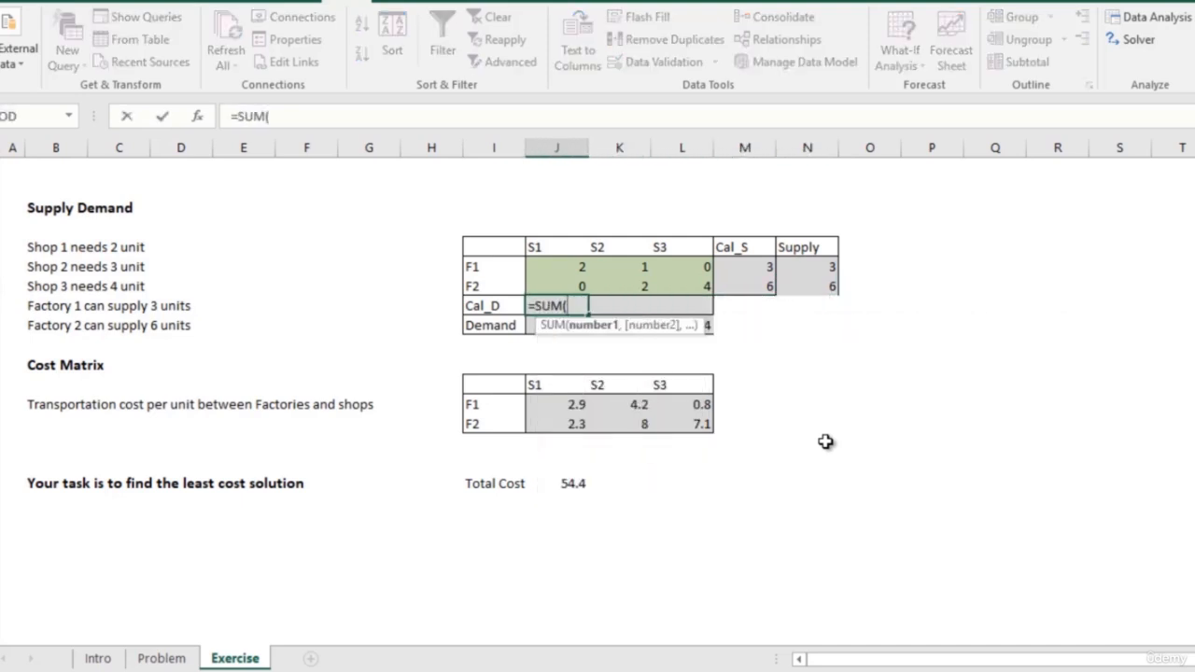
key("Up")
key("shift+Up")
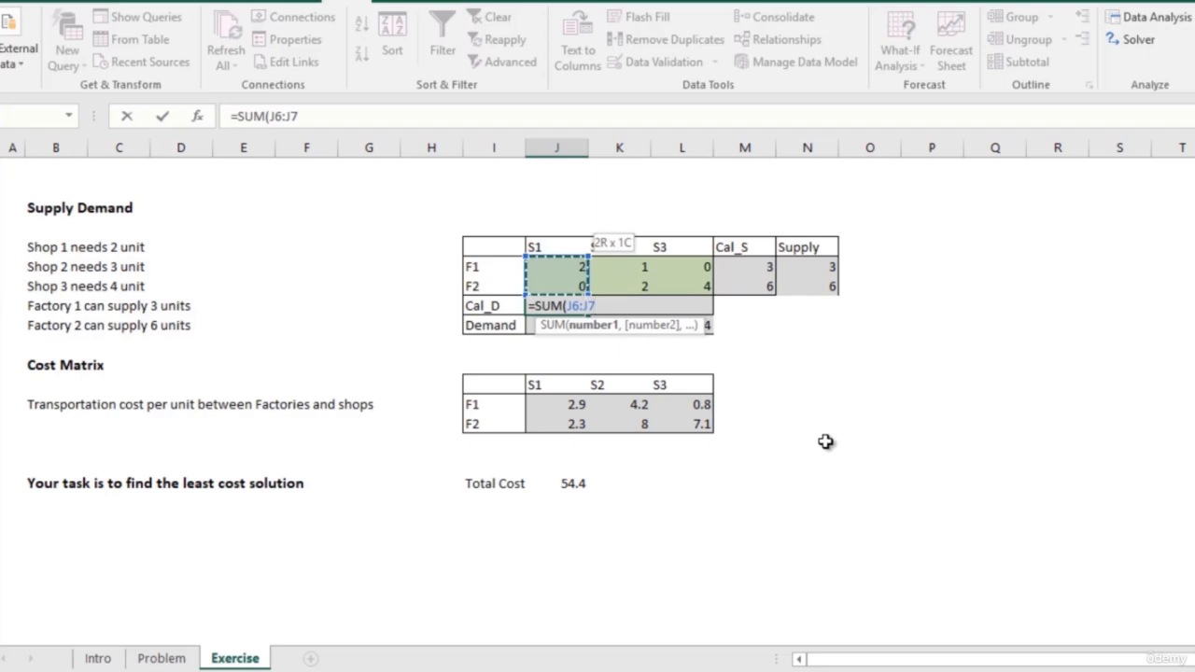
key("Tab")
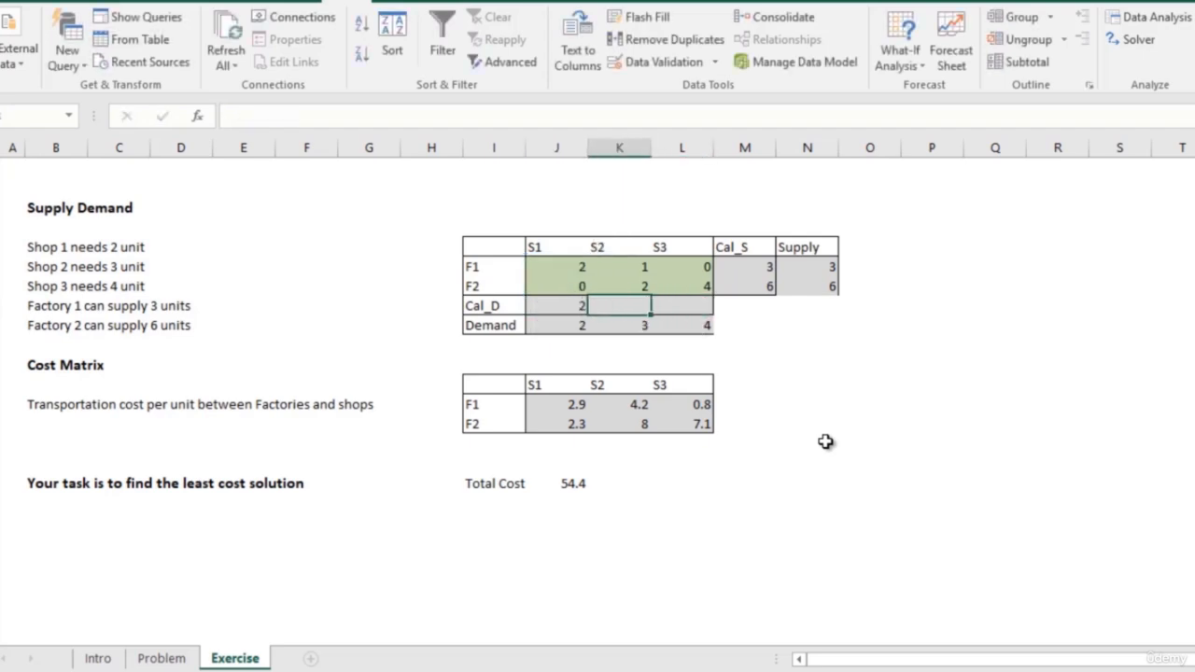
type("=sum")
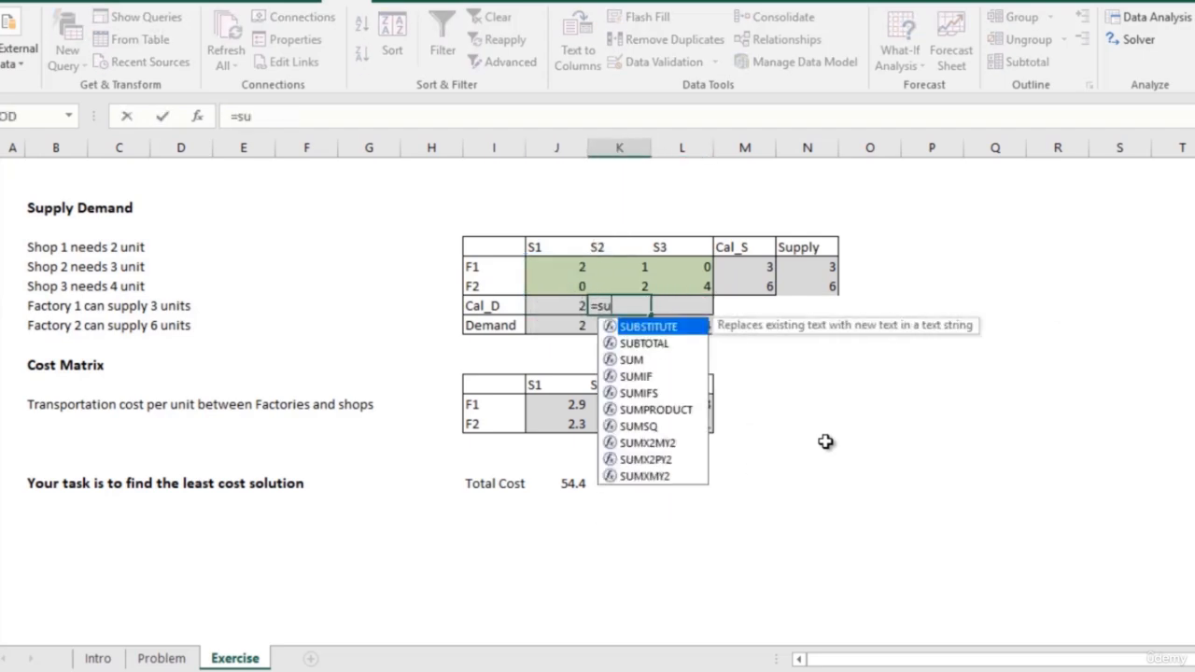
key("BackSpace")
key("BackSpace")
key("BackSpace")
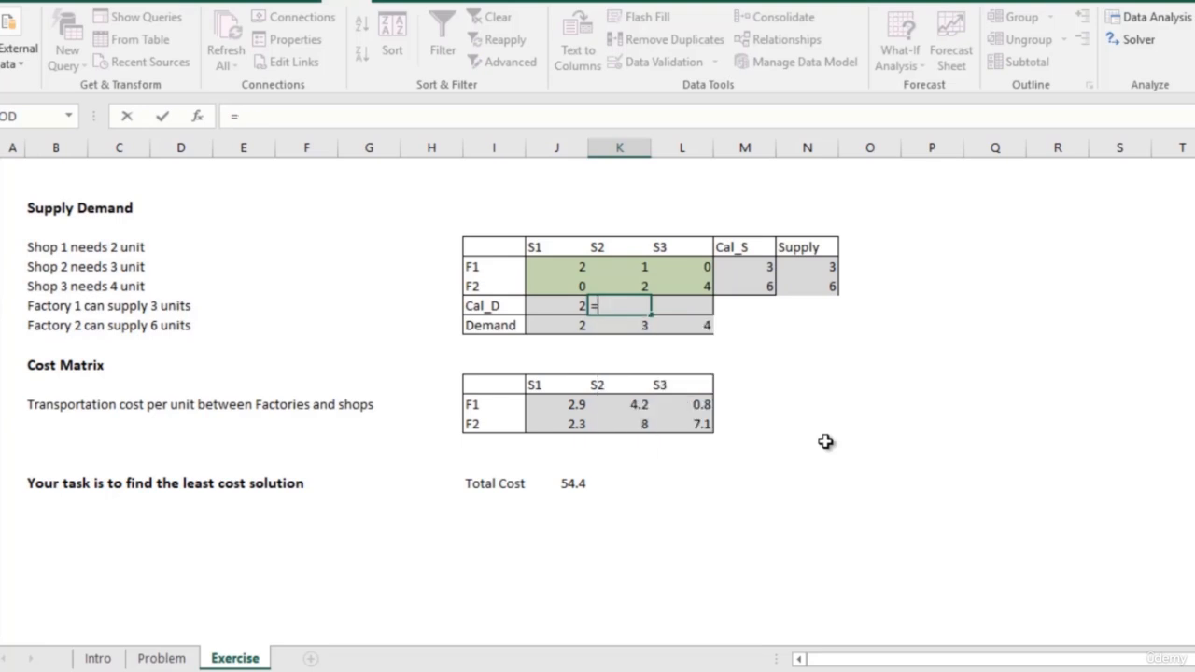
left_click(886, 335)
- Fill shop S1's Cal_D formula across to shops S2 and S3, and check the Total Cost cell
left_click(552, 302)
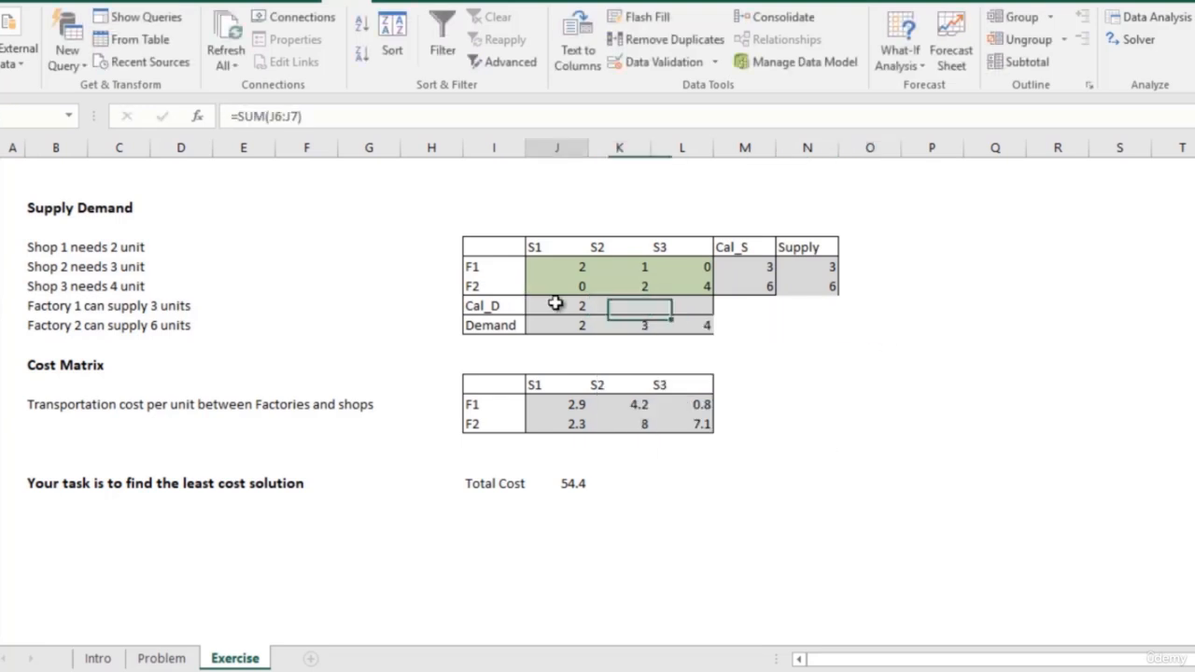
left_click_drag(590, 316, 706, 313)
left_click(560, 483)
left_click(551, 361)
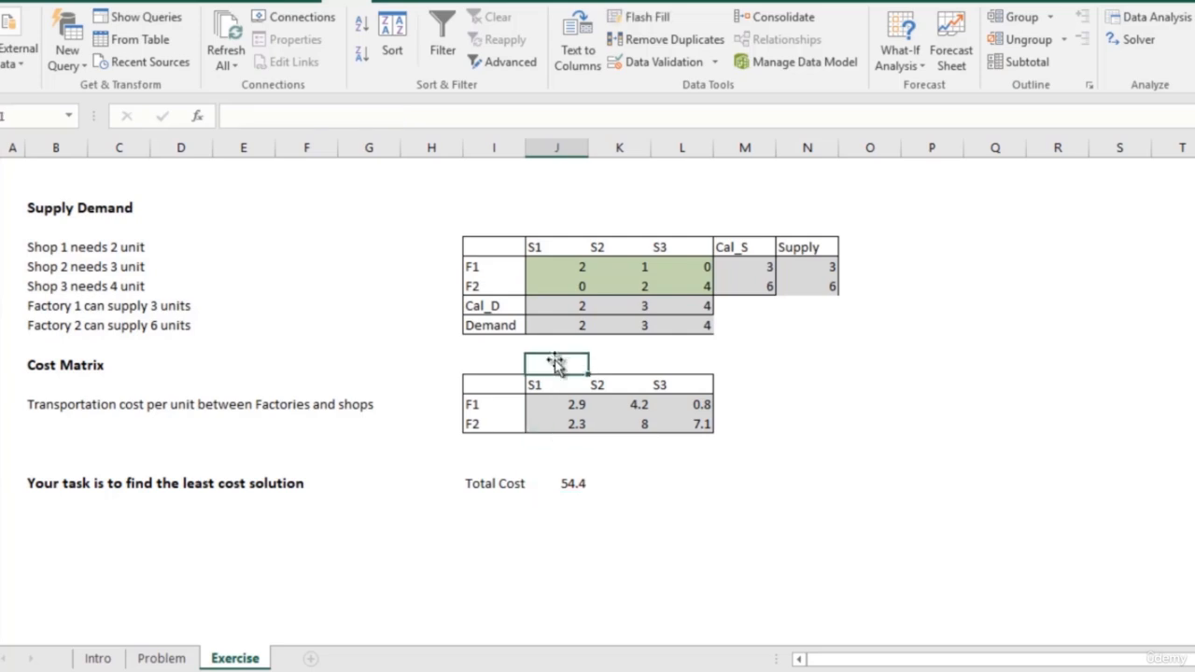
- Examine the Total Cost formula and the shipment and cost ranges it references
left_click(584, 485)
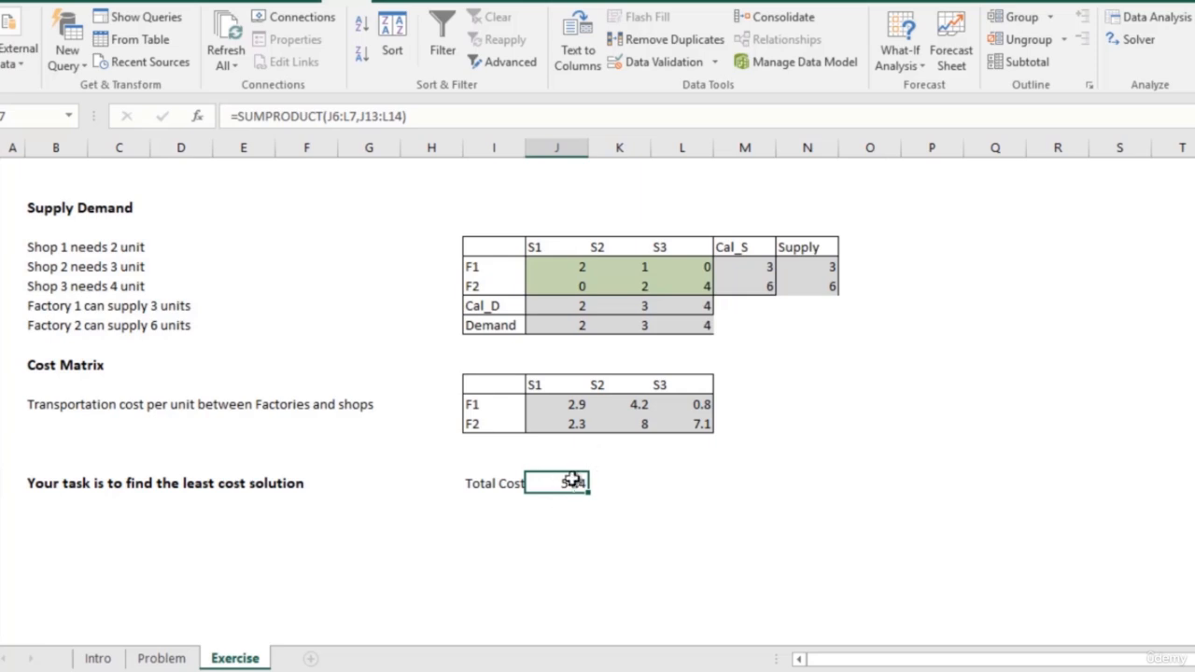
left_click(247, 116)
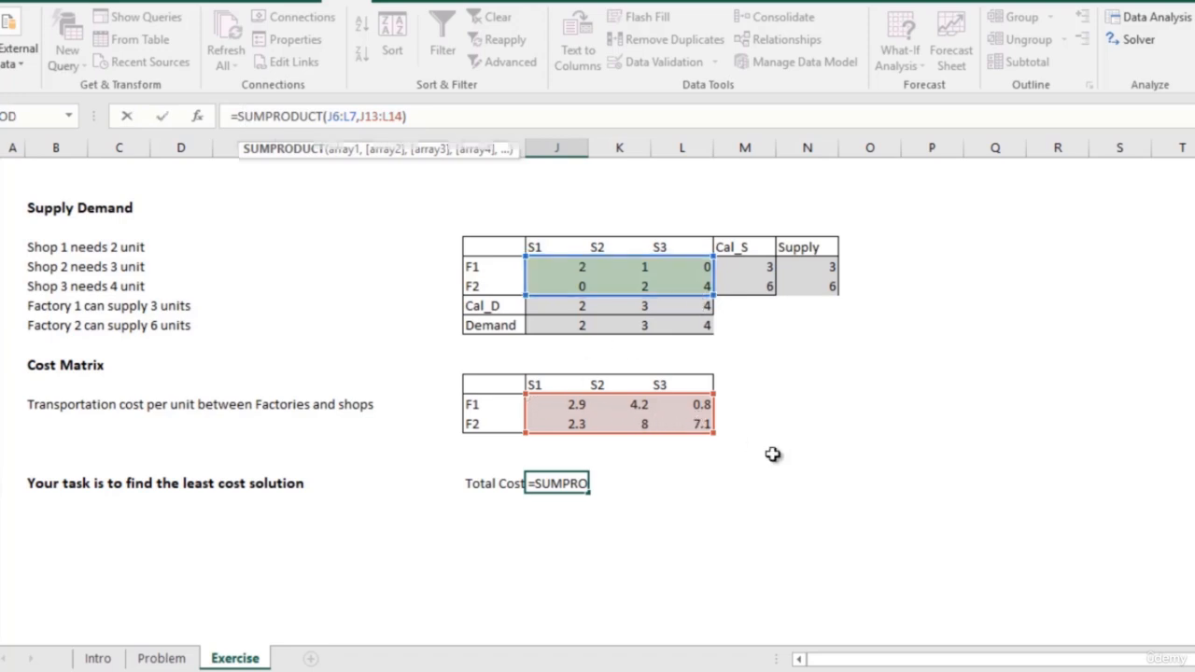
key("ctrl+Return")
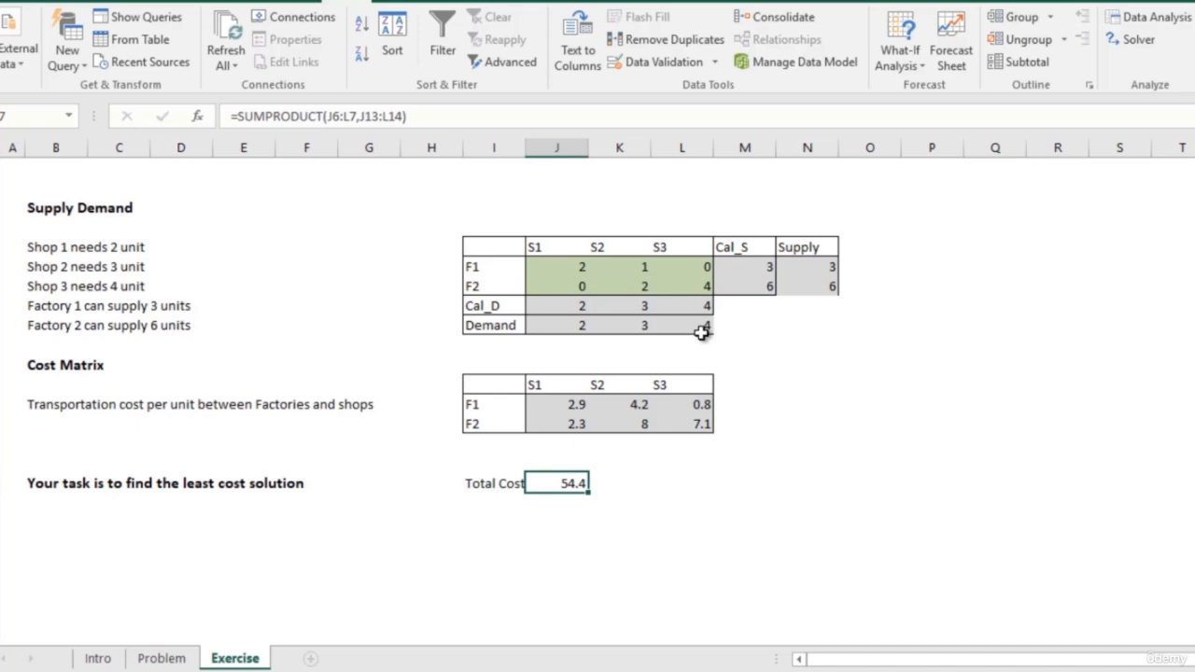
- Set up Solver to minimize the Total Cost cell J17 by changing the shipment cells J6:L7
left_click(1134, 40)
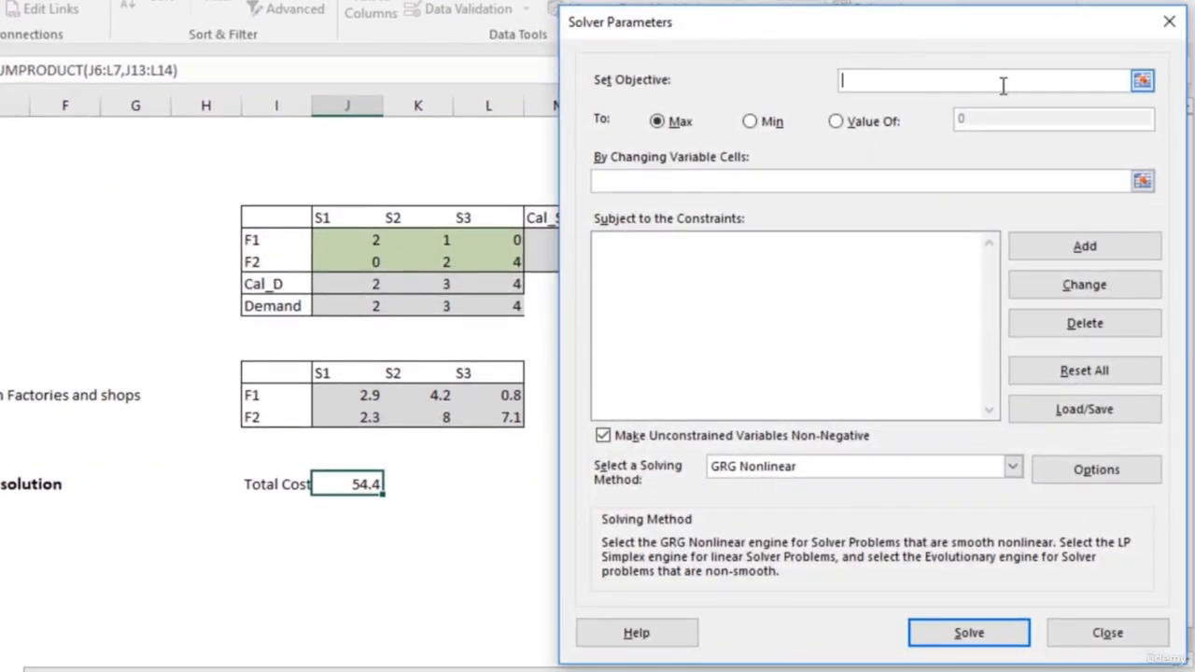
left_click(1141, 79)
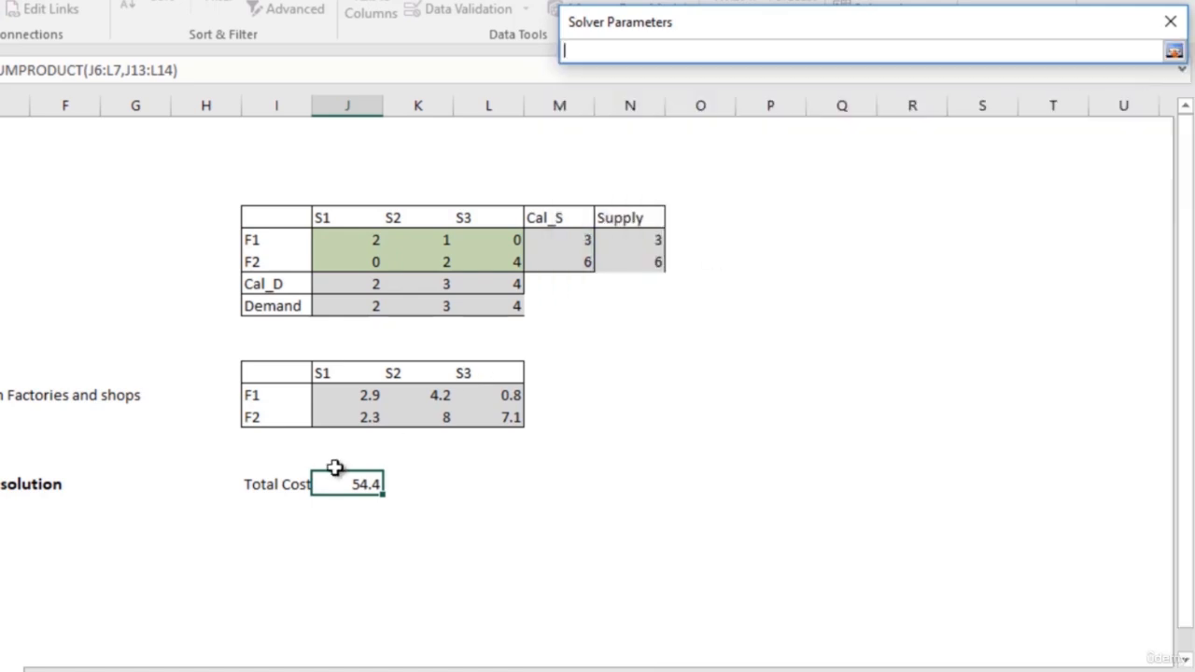
left_click(343, 483)
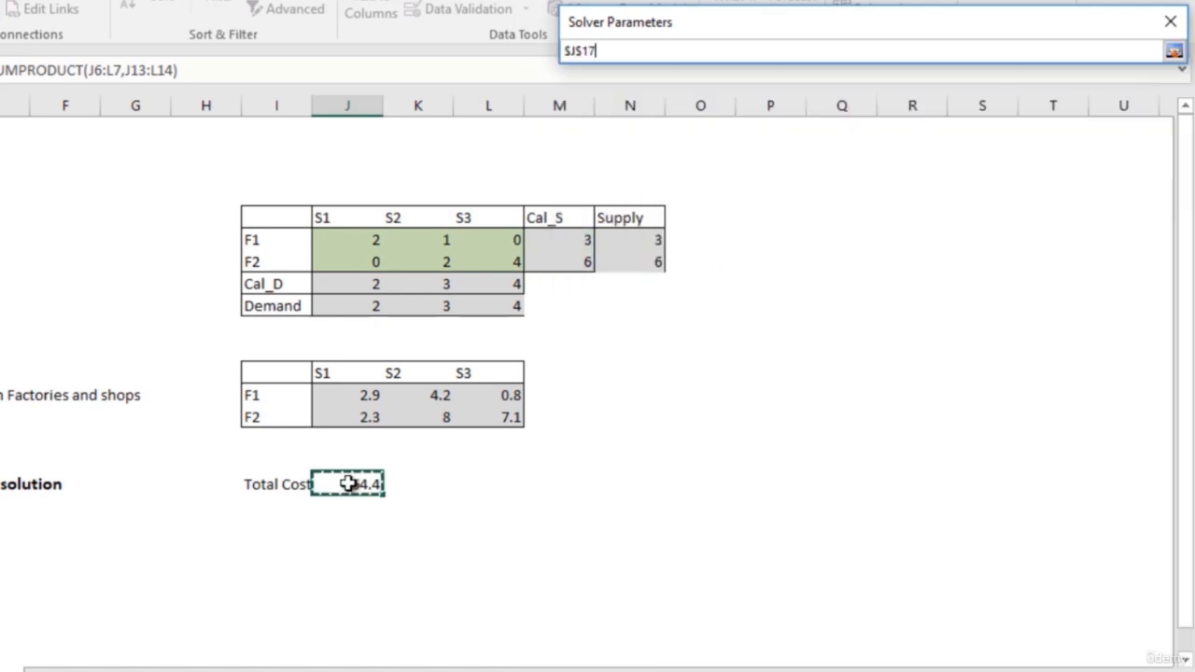
left_click(1174, 51)
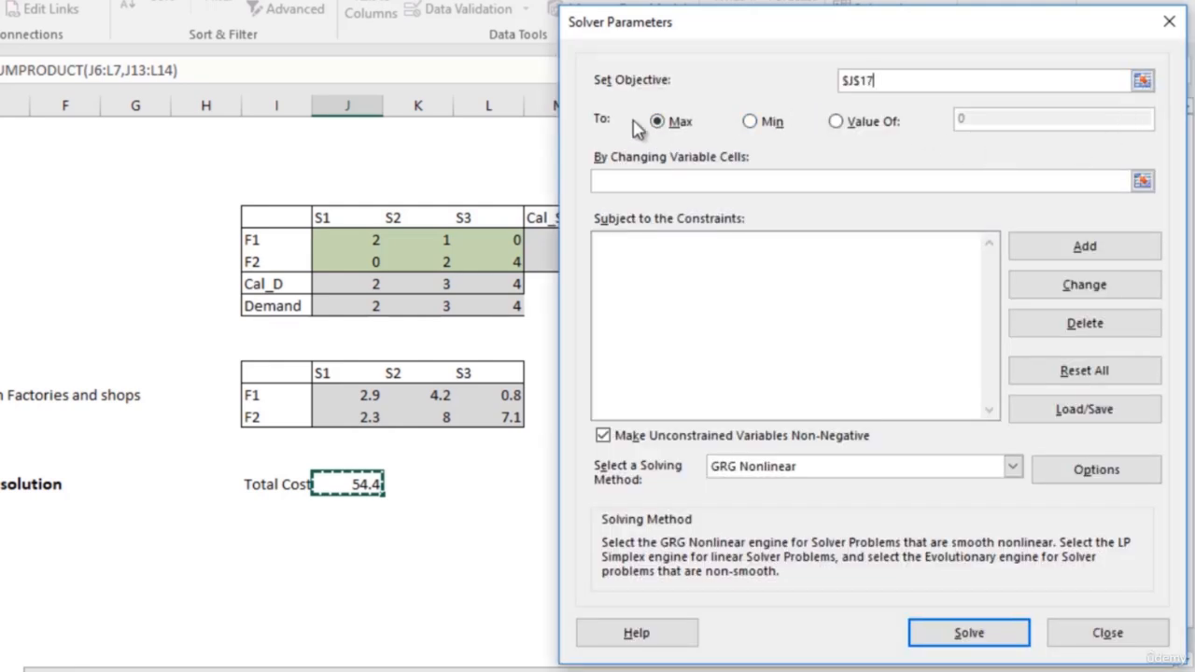
left_click(750, 123)
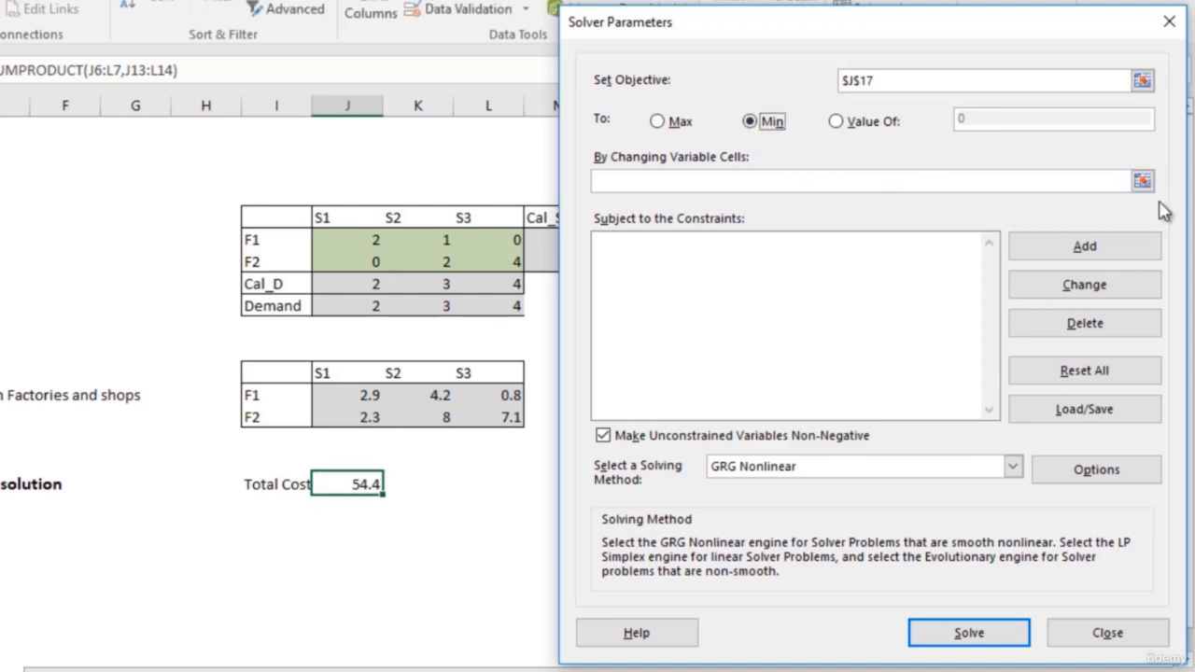
left_click(1064, 185)
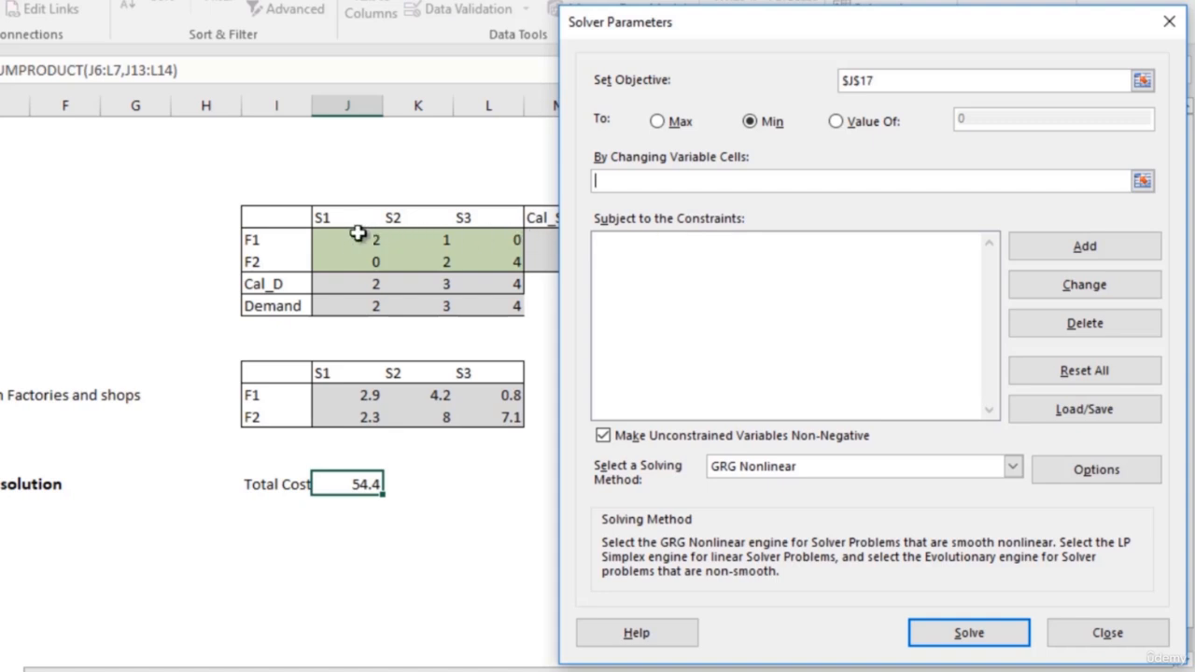
left_click_drag(358, 234, 493, 263)
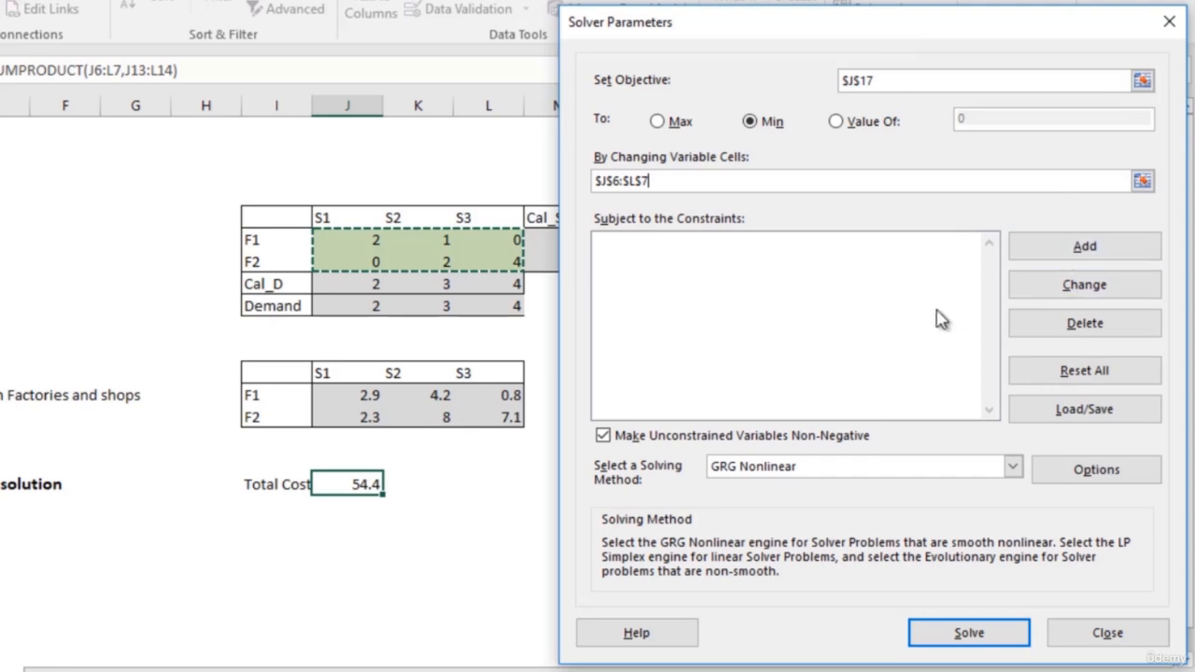
- Add a Solver constraint making shop S1's calculated demand J8 equal to its required demand J9
left_click(1086, 249)
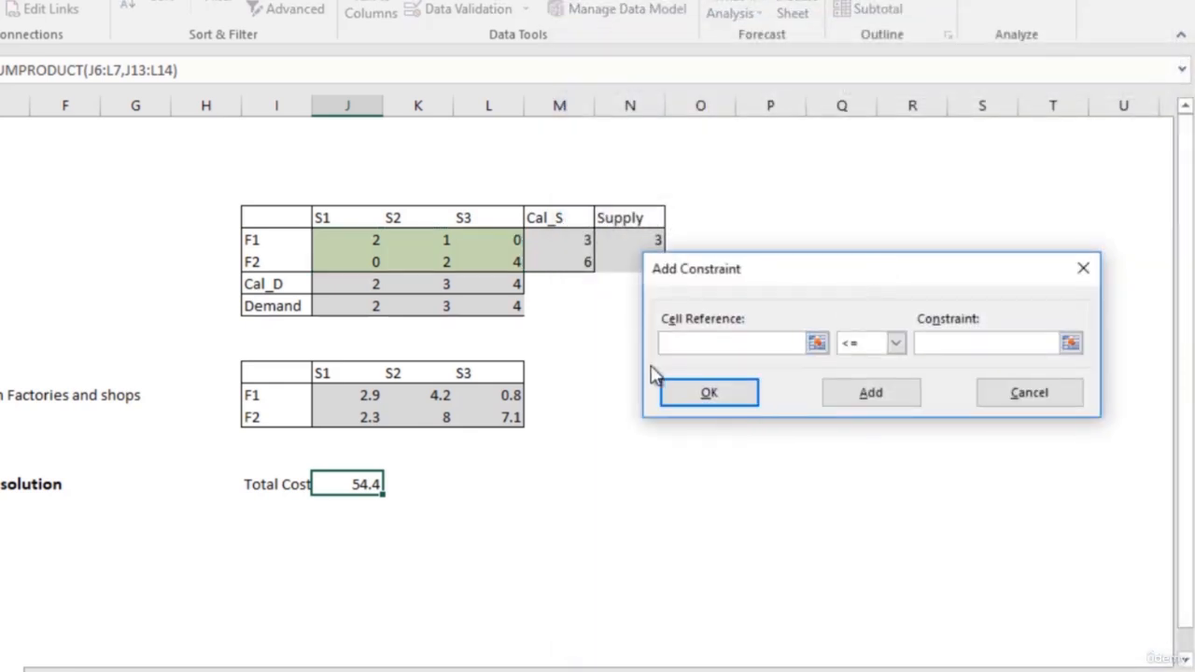
left_click(366, 288)
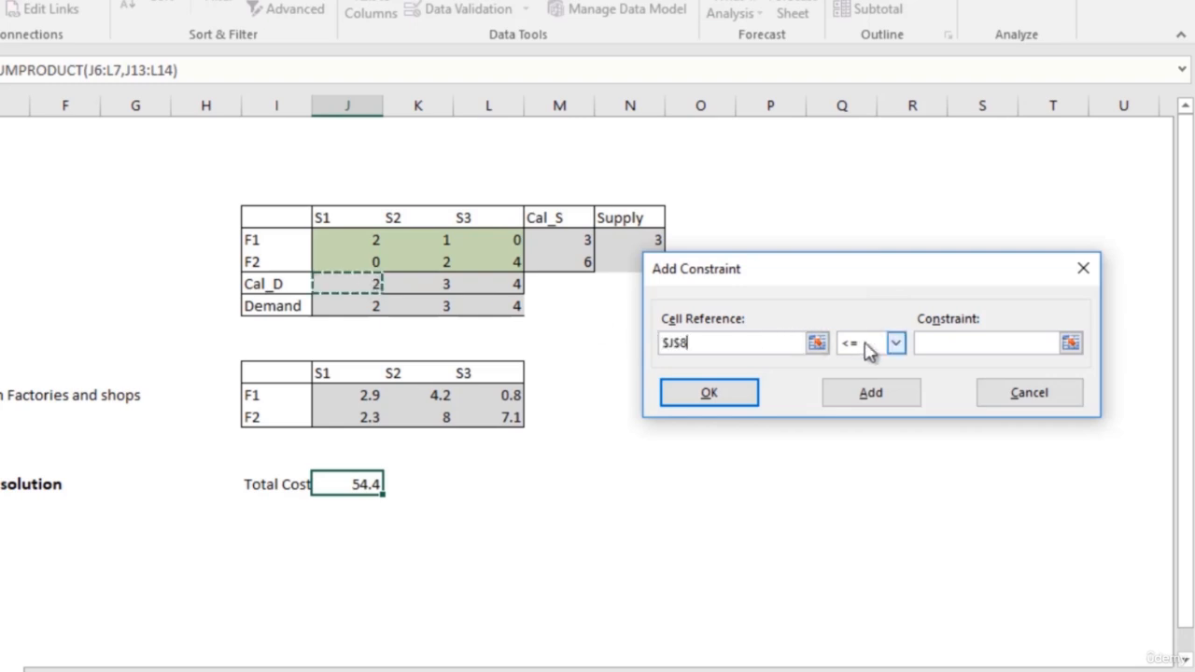
left_click(896, 343)
left_click(871, 378)
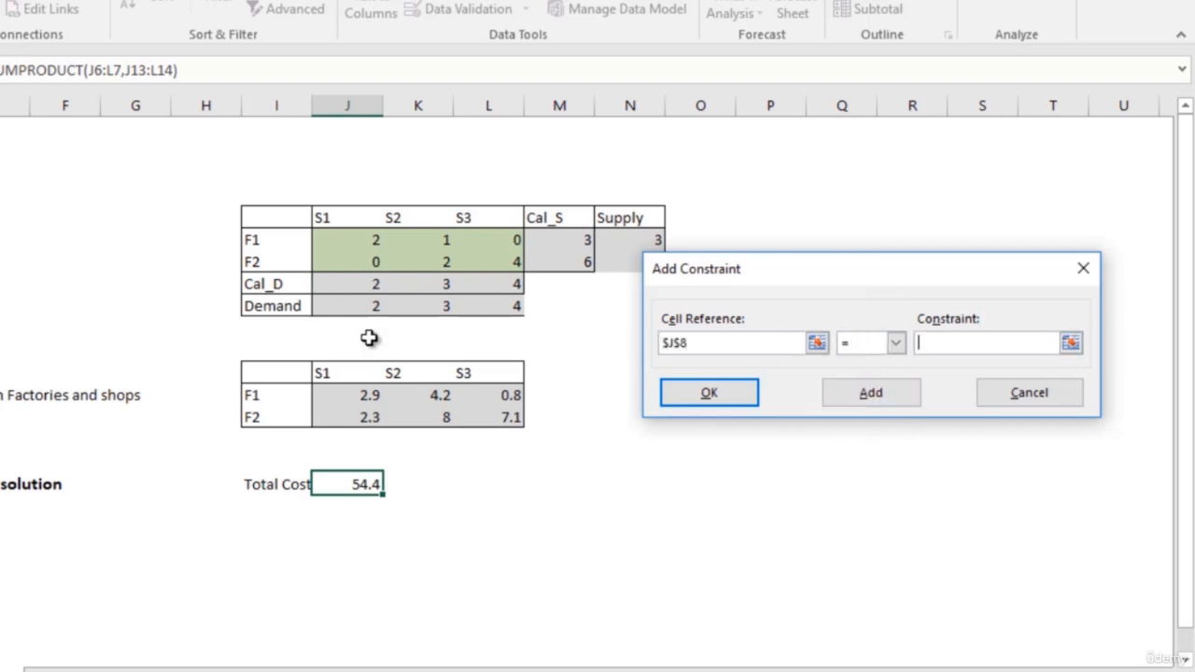
left_click(371, 309)
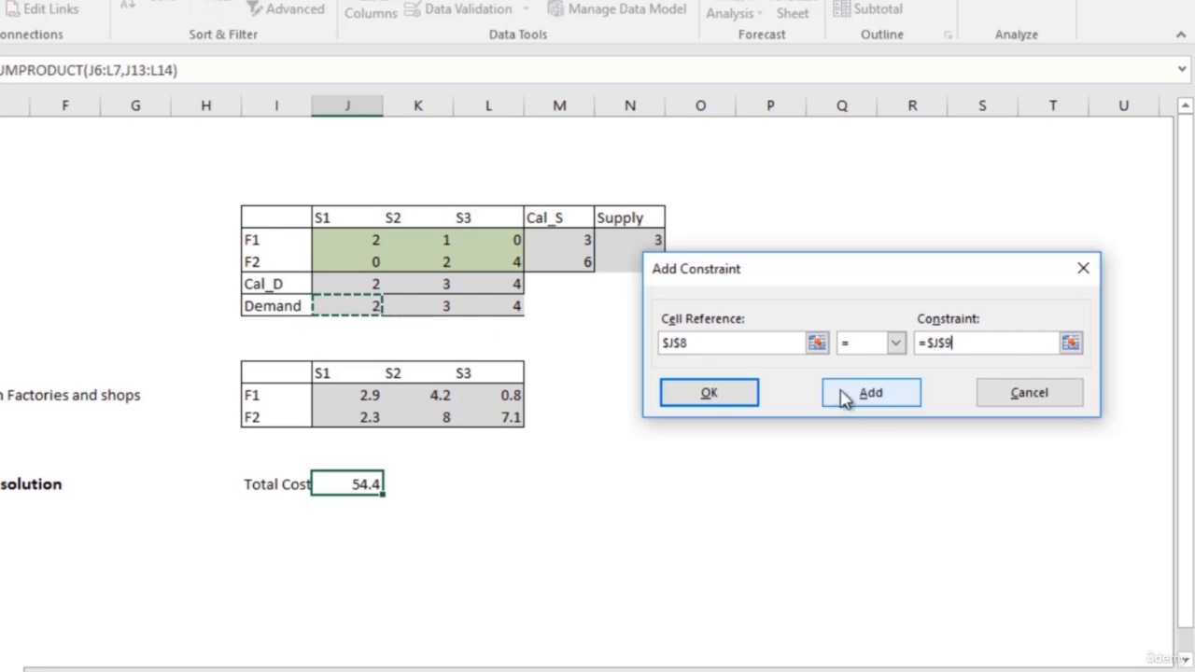
left_click(878, 403)
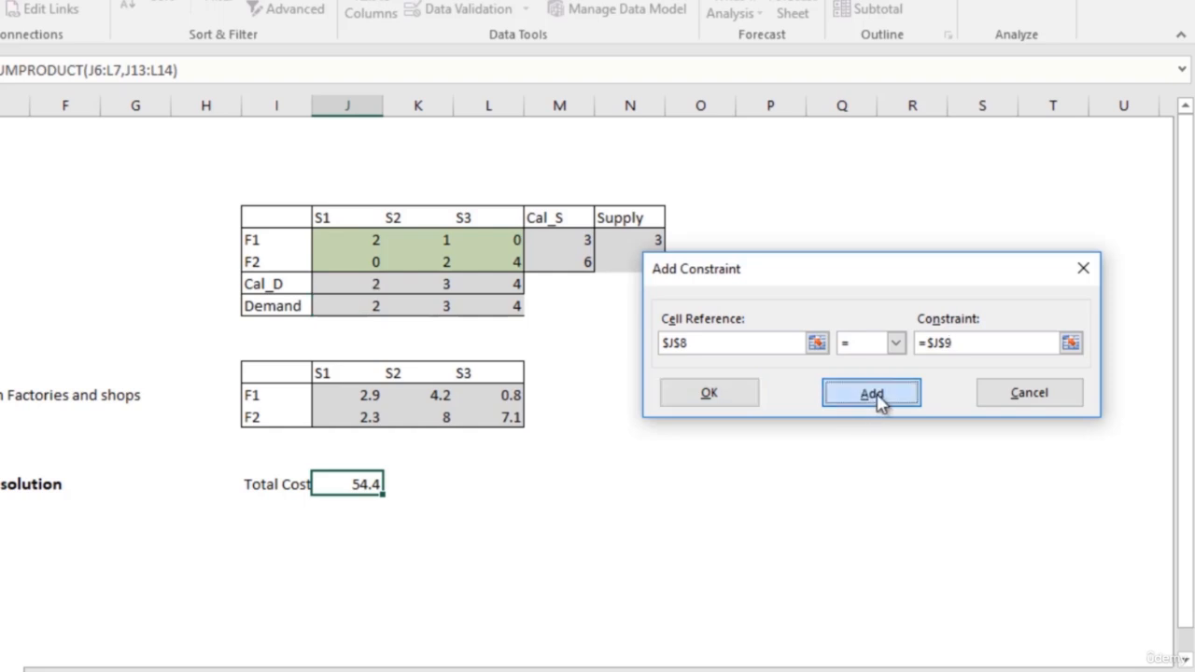
- Add a constraint making shop S2's calculated demand K8 equal to its required demand K9
left_click(436, 290)
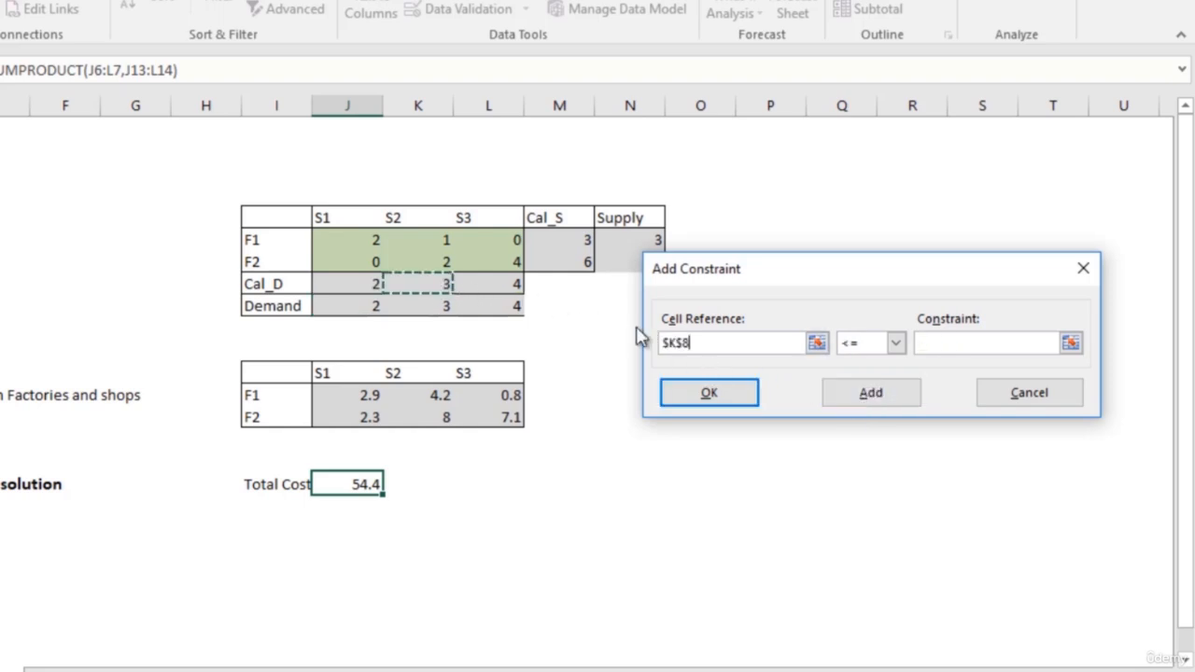
left_click(895, 342)
left_click(861, 378)
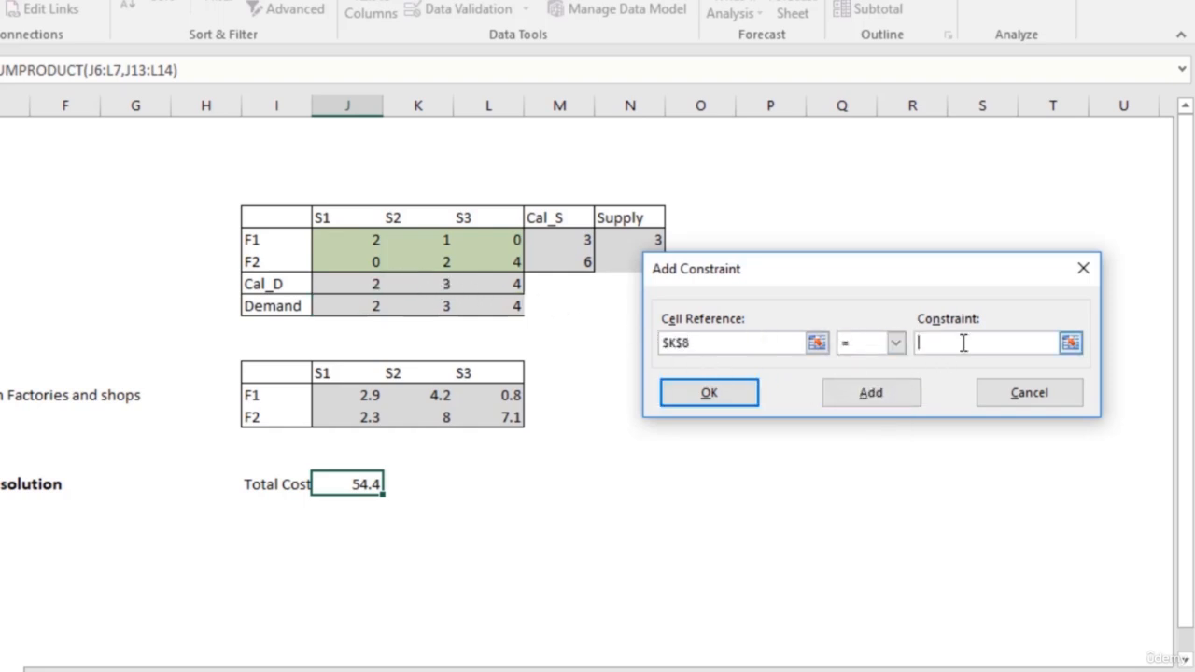
left_click(446, 308)
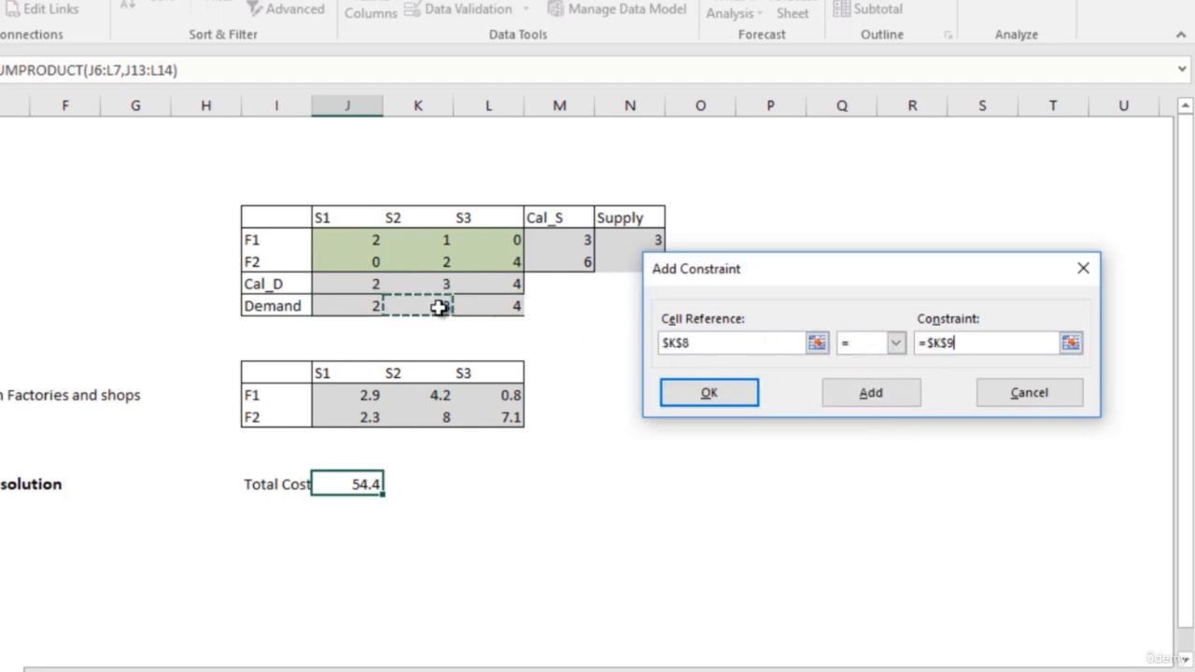
left_click(872, 392)
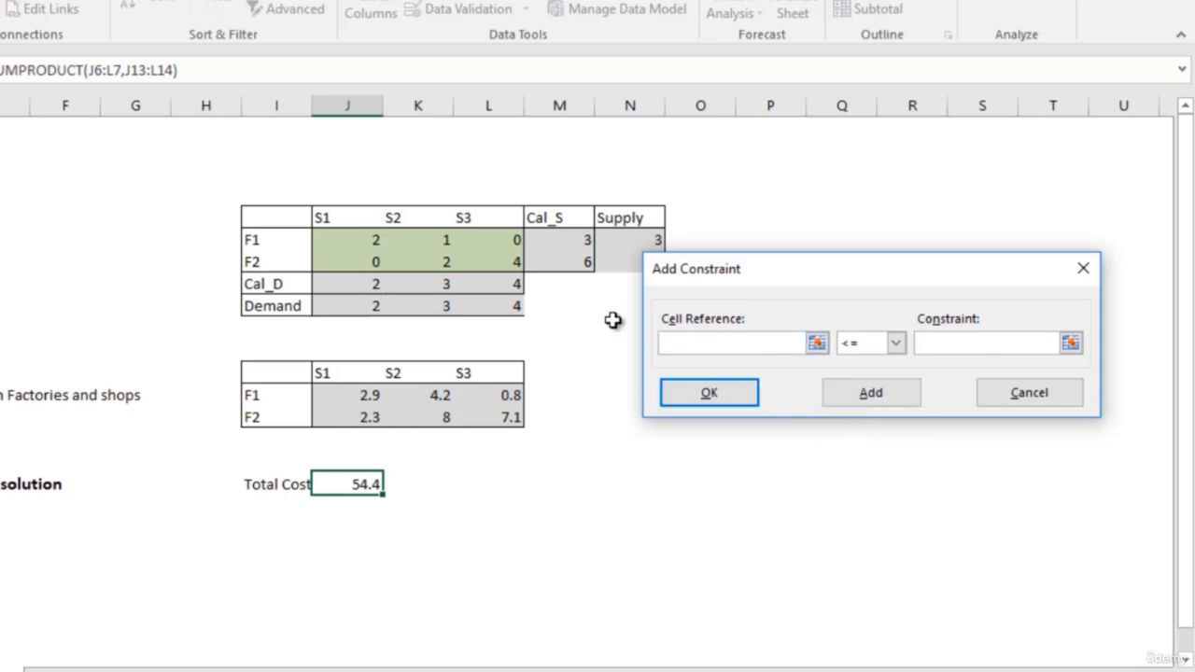
- Add a constraint making shop S3's calculated demand L8 equal to its required demand L9
left_click(516, 283)
left_click(896, 342)
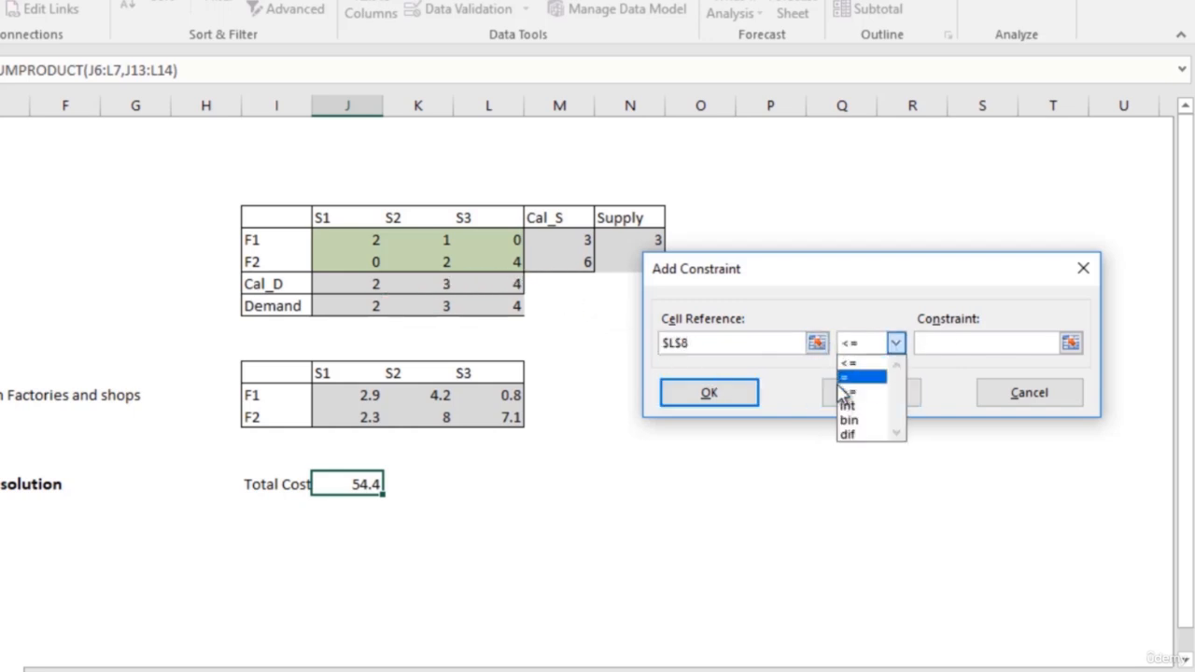
left_click(850, 377)
left_click(519, 308)
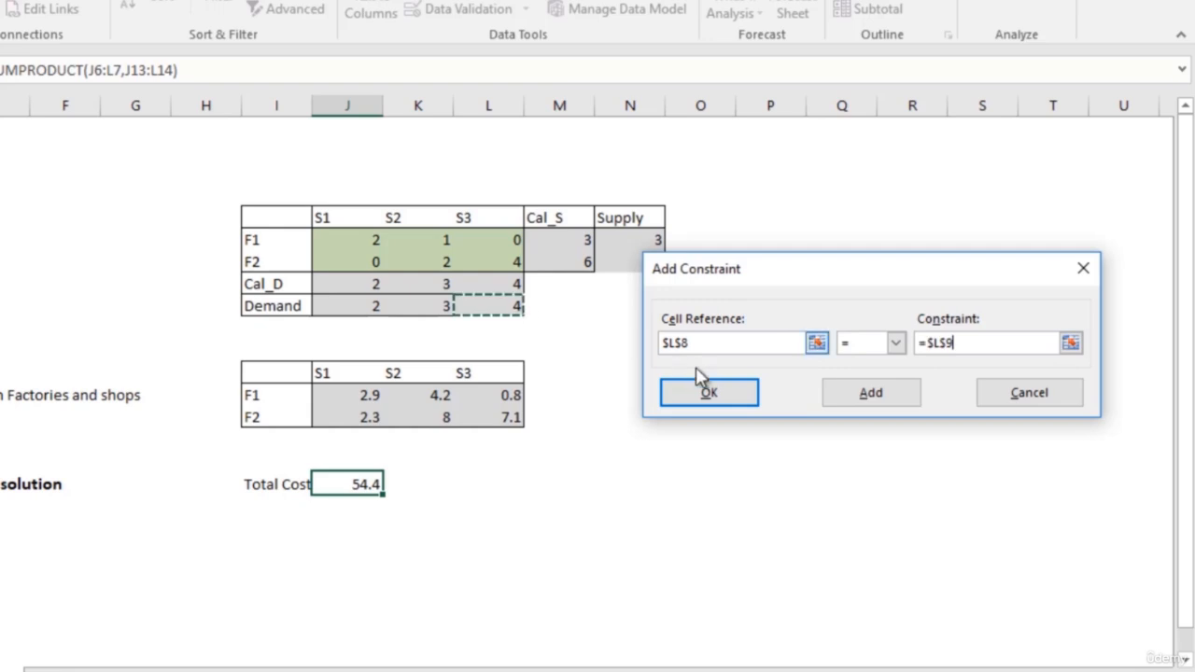
left_click(872, 399)
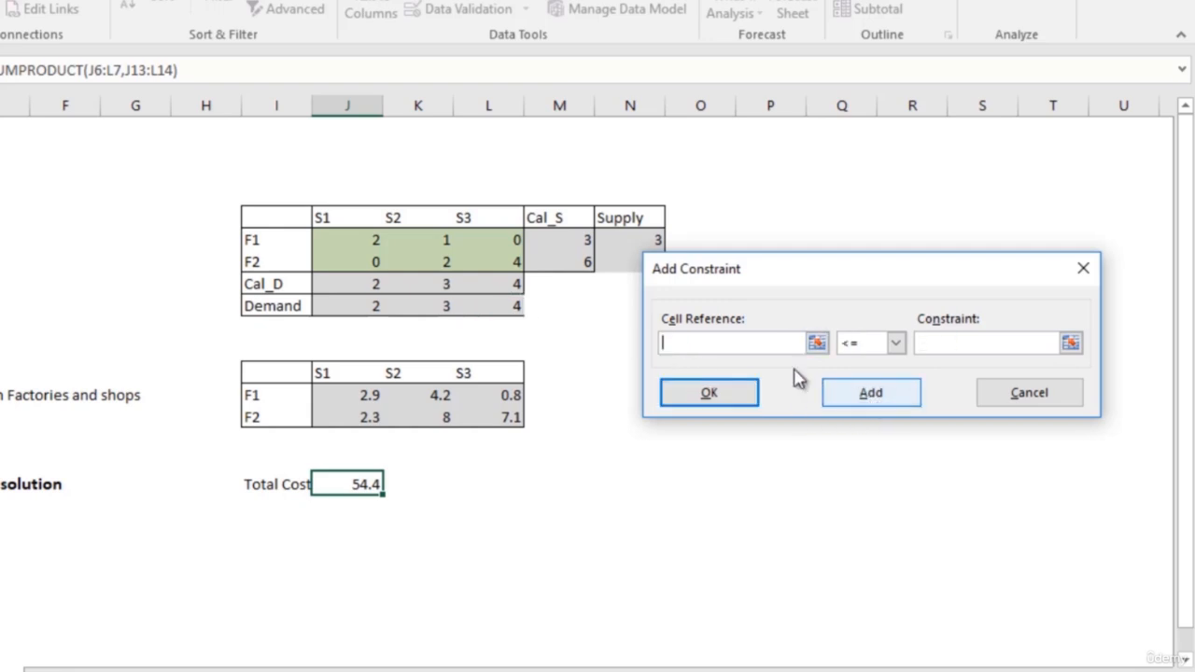
- Add a constraint making factory F1's calculated supply M6 equal to its available supply N6
left_click(566, 240)
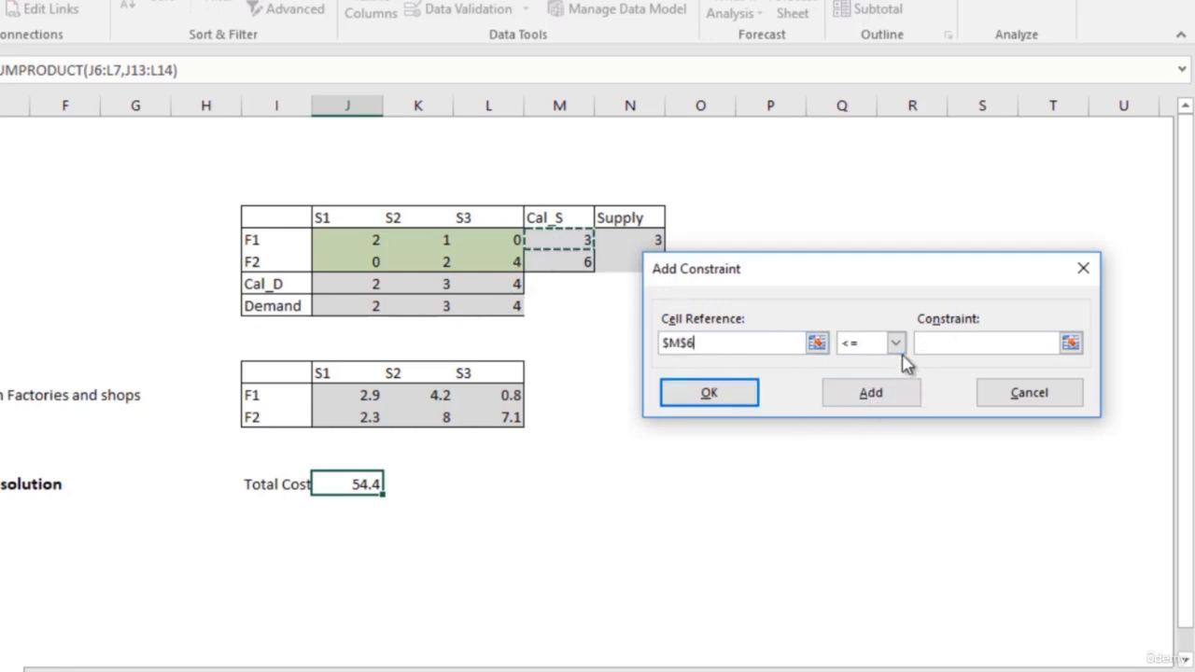
left_click(895, 344)
left_click(846, 377)
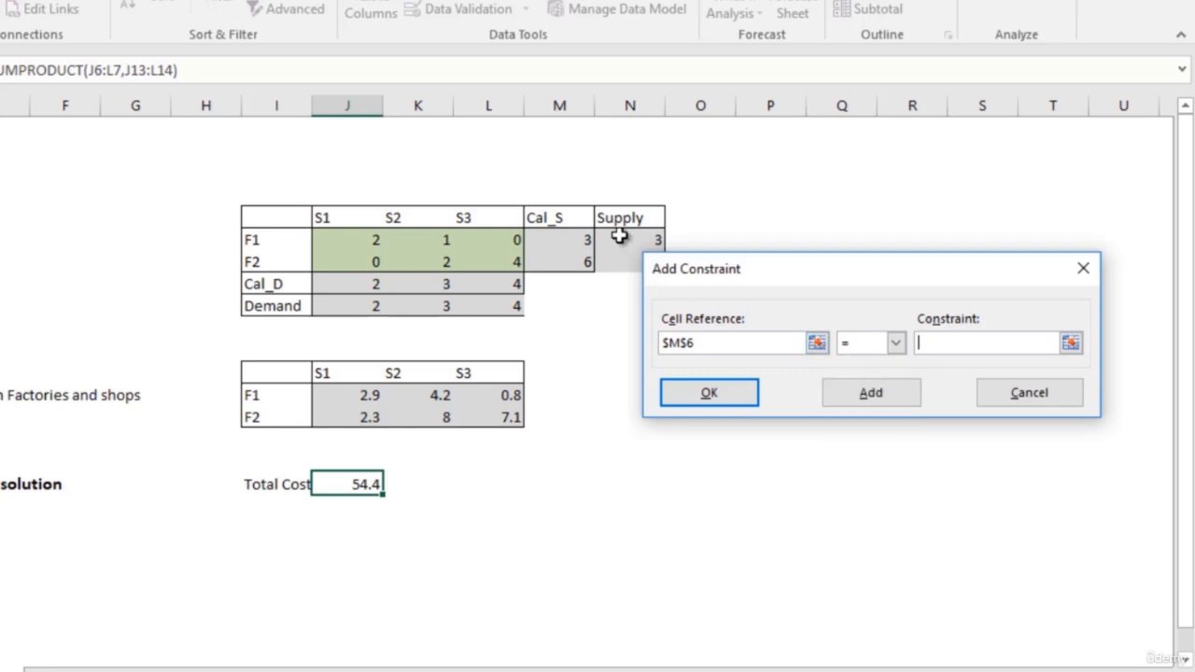
left_click(625, 240)
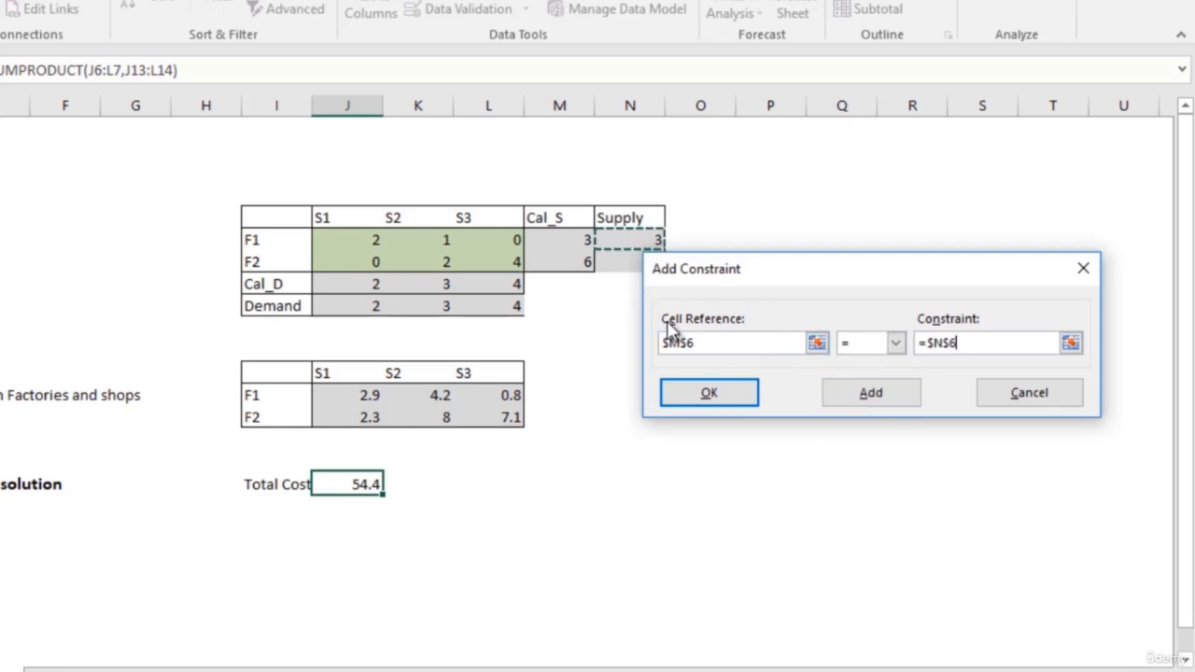
left_click(867, 399)
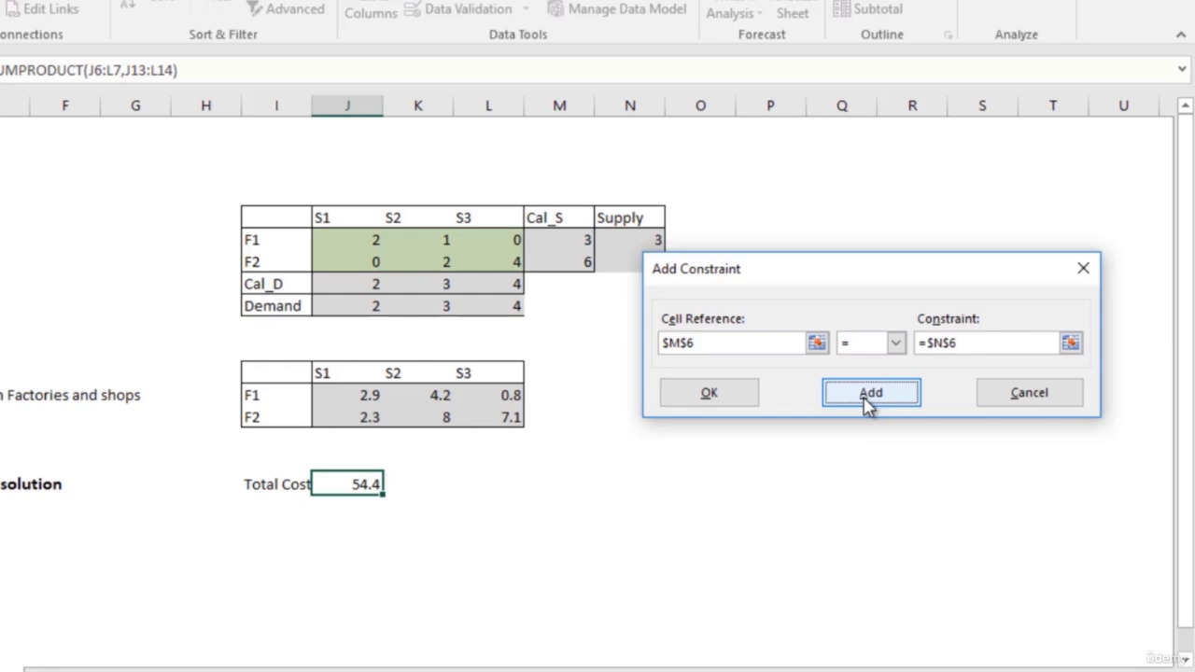
- Add a constraint making factory F2's calculated supply M7 equal to its available supply N7
left_click(566, 262)
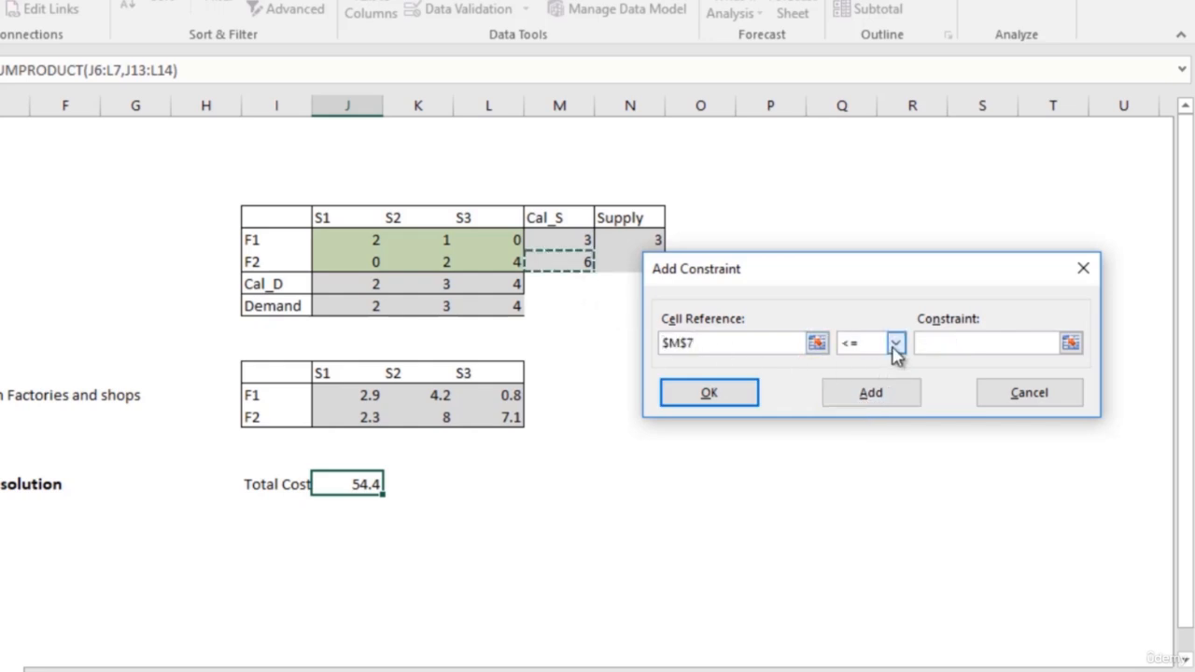
left_click(895, 345)
left_click(877, 373)
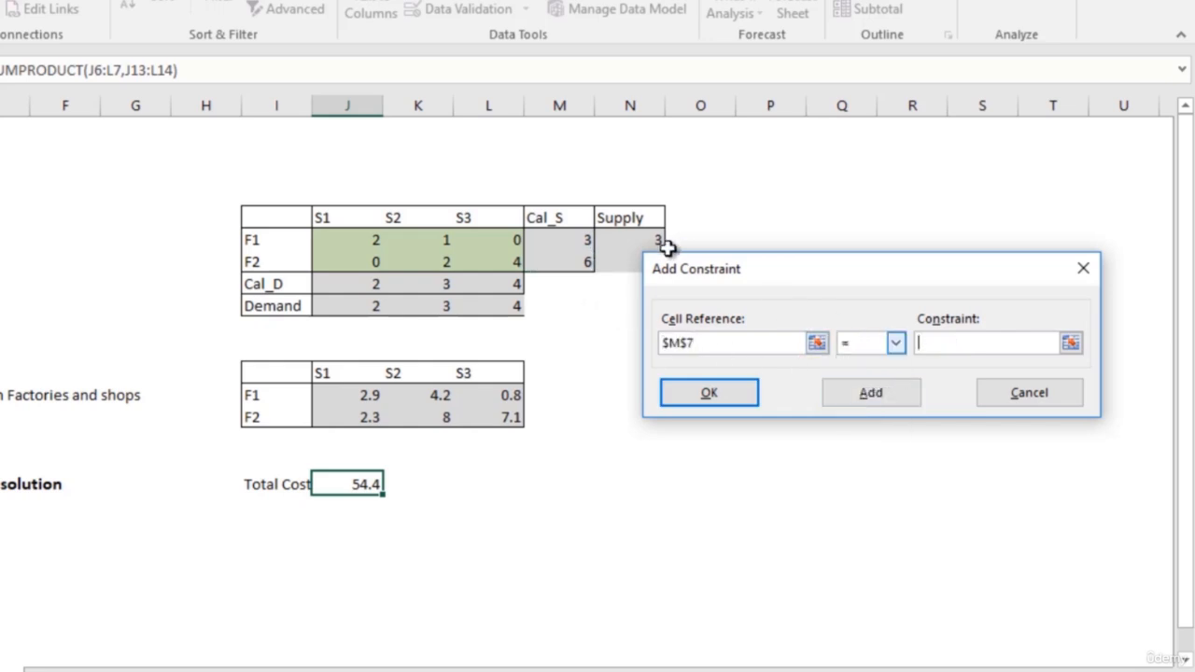
left_click(614, 264)
left_click(869, 391)
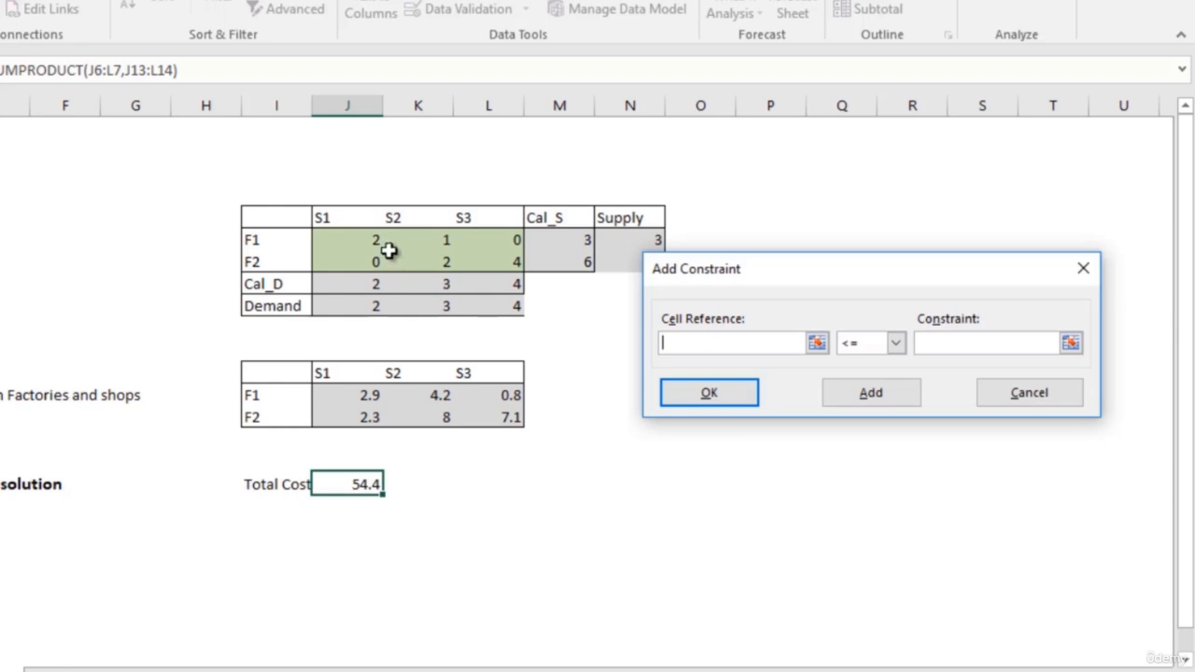
- Add a lower-bound constraint (>=) on all shipment cells J6:L7
left_click_drag(347, 241, 512, 260)
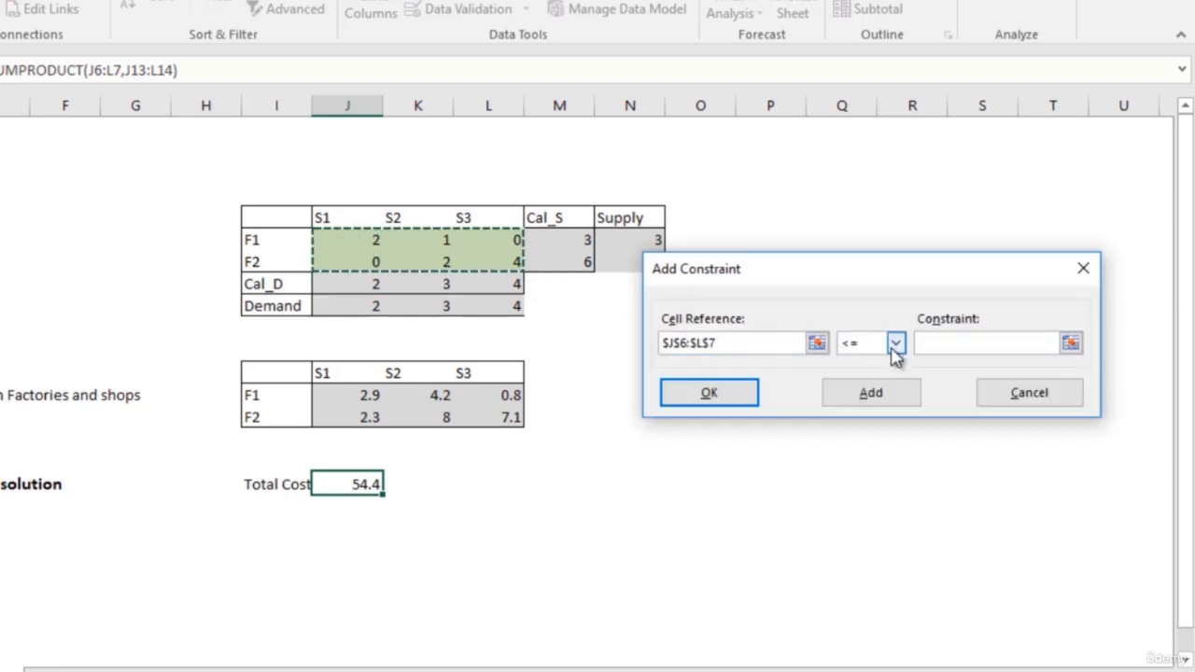
left_click(895, 342)
left_click(868, 389)
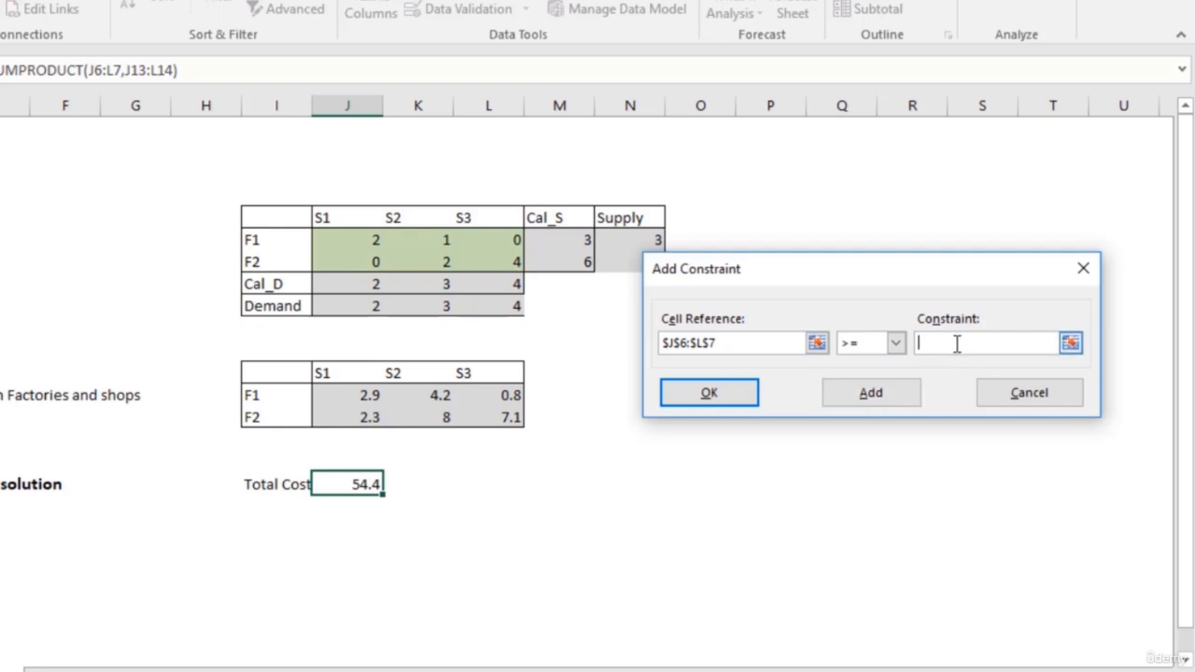
left_click(877, 397)
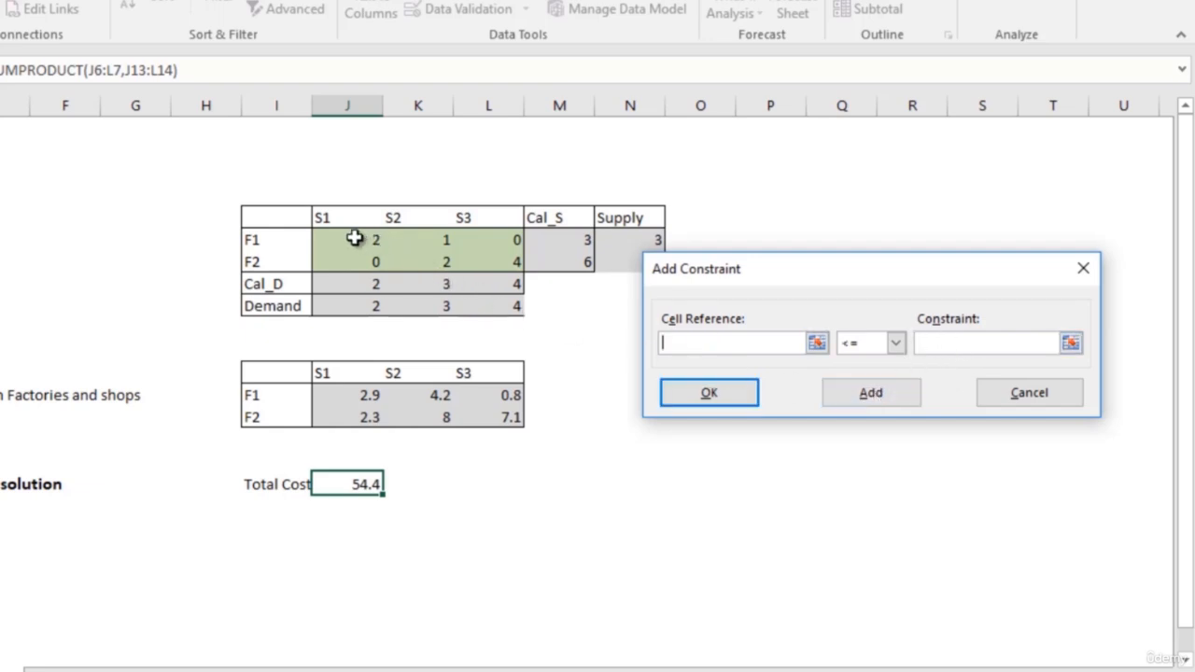
- Add an integer constraint on all shipment cells J6:L7 and return to the Solver parameters
left_click_drag(348, 237, 504, 261)
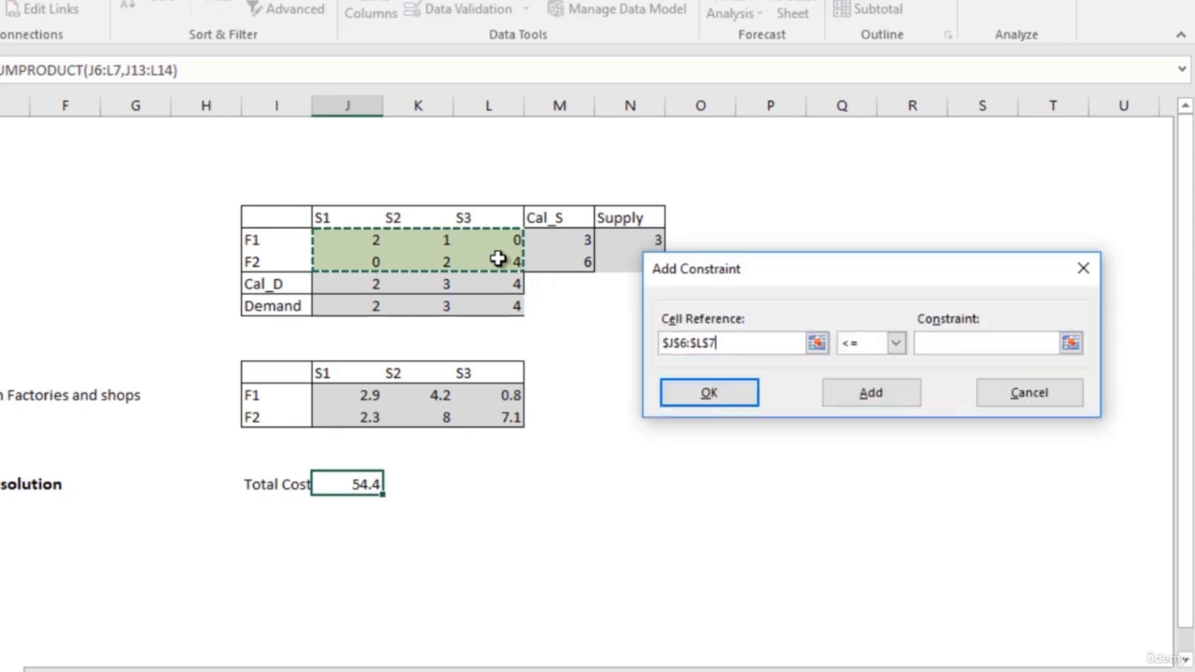
left_click(896, 343)
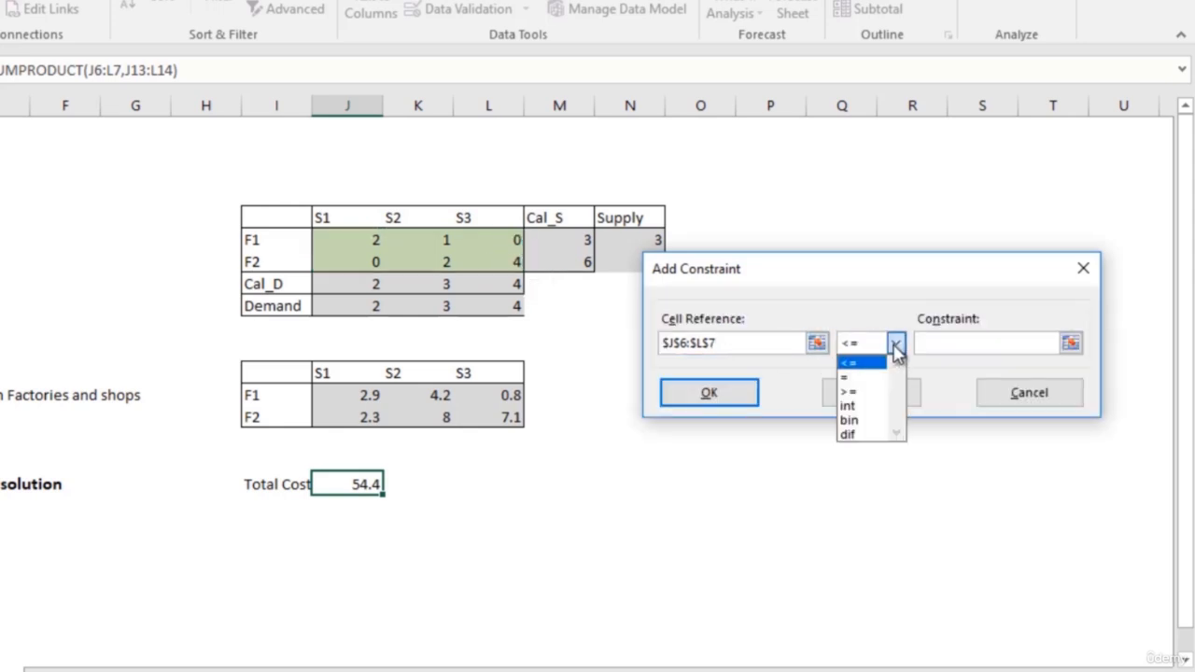
left_click(866, 408)
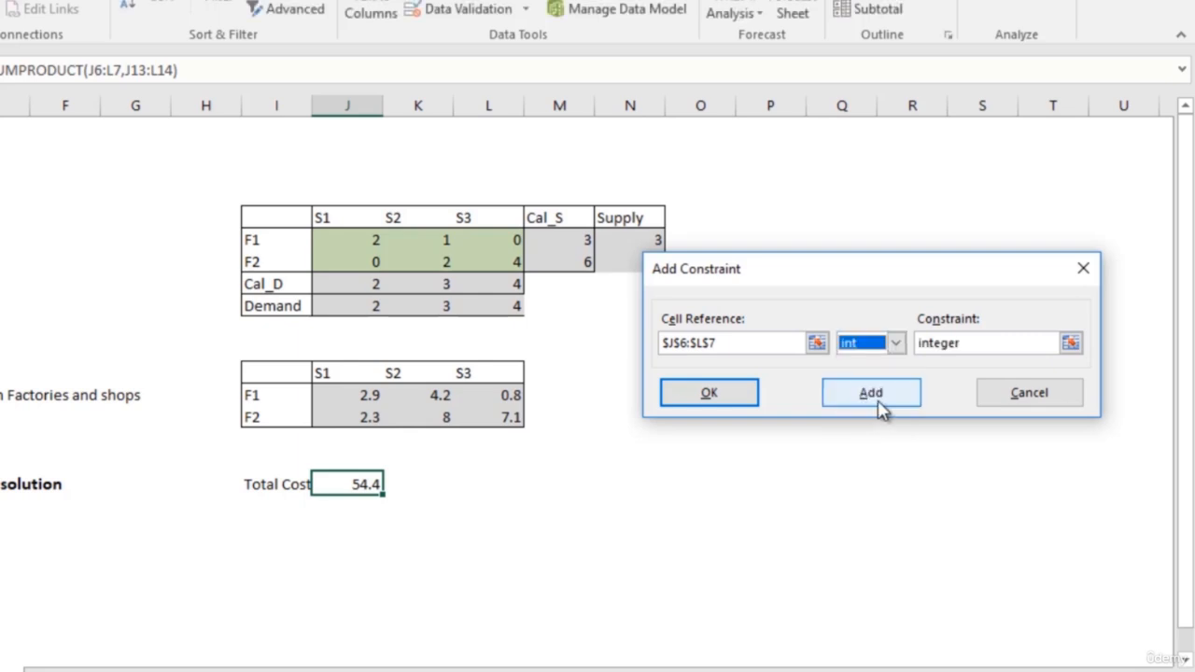
left_click(866, 400)
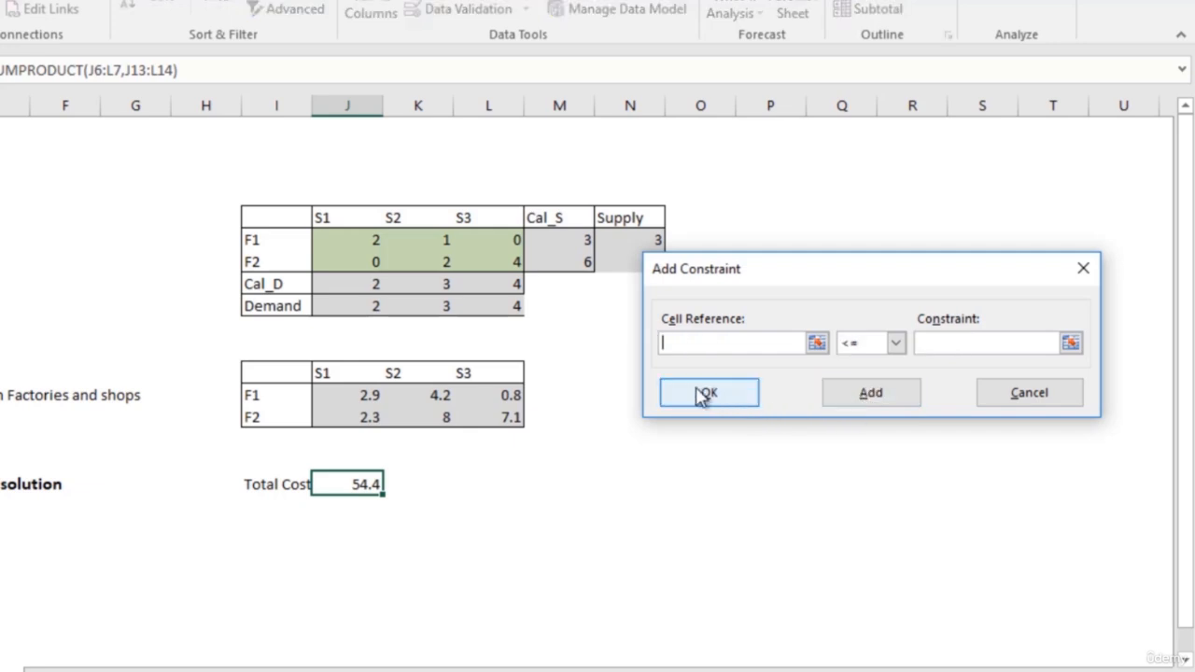
left_click(992, 400)
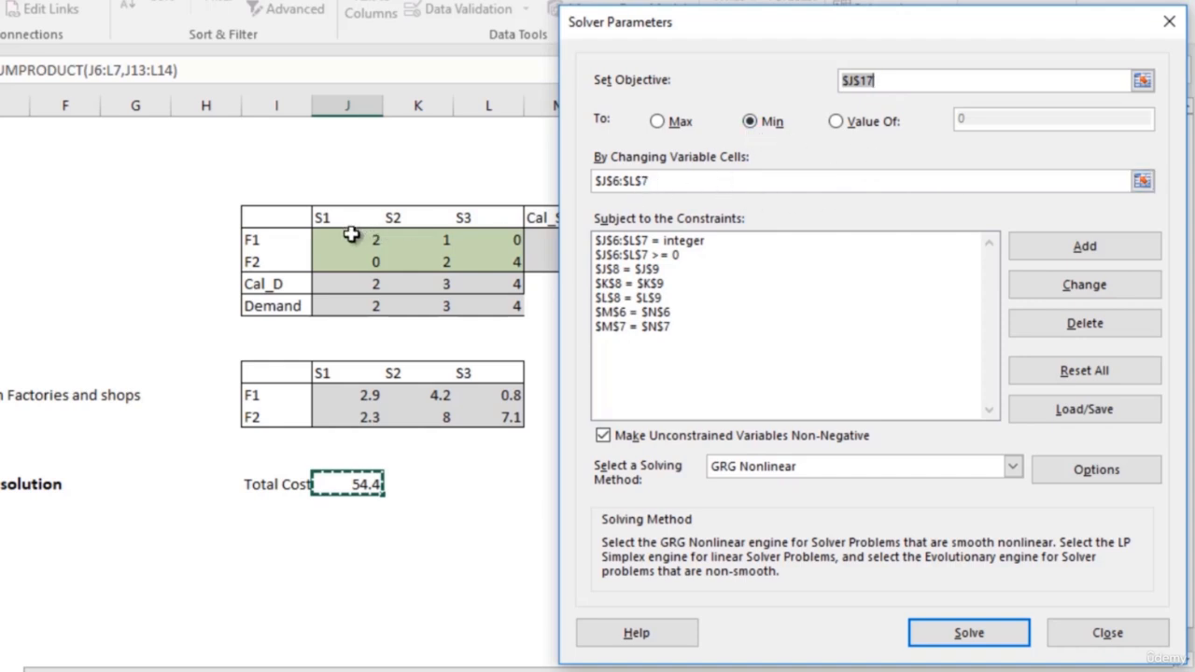
- Solve the shipping model with the Simplex LP method, keep the Solver solution, and check the shipment and total cost cells
left_click(690, 177)
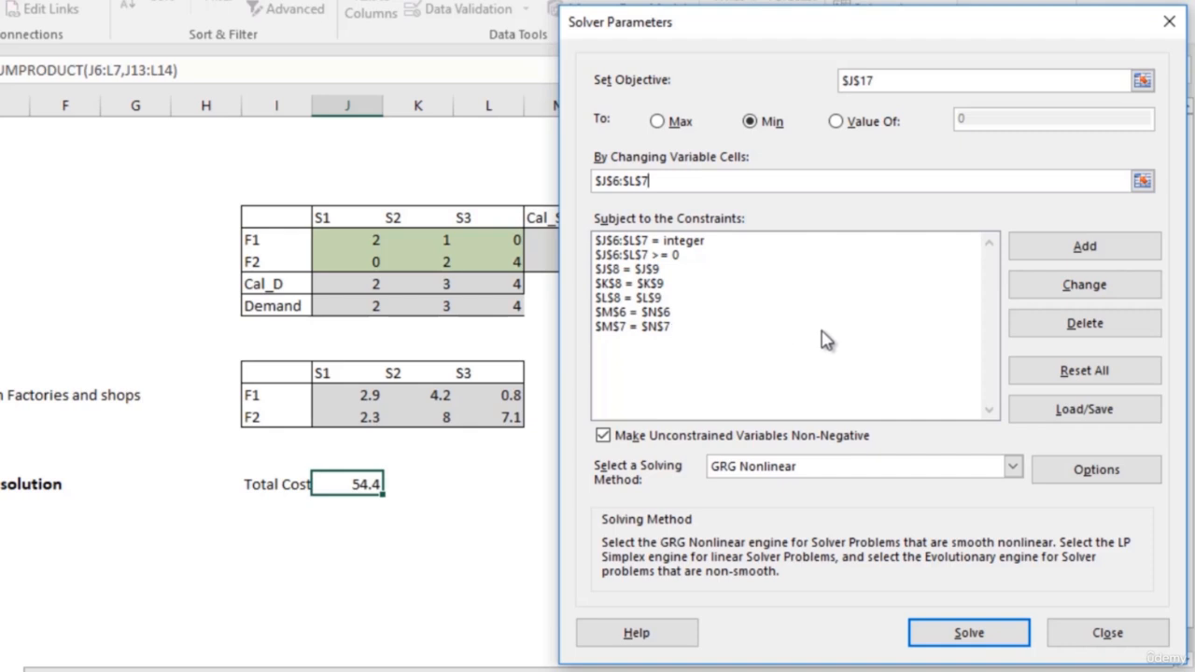
left_click(921, 475)
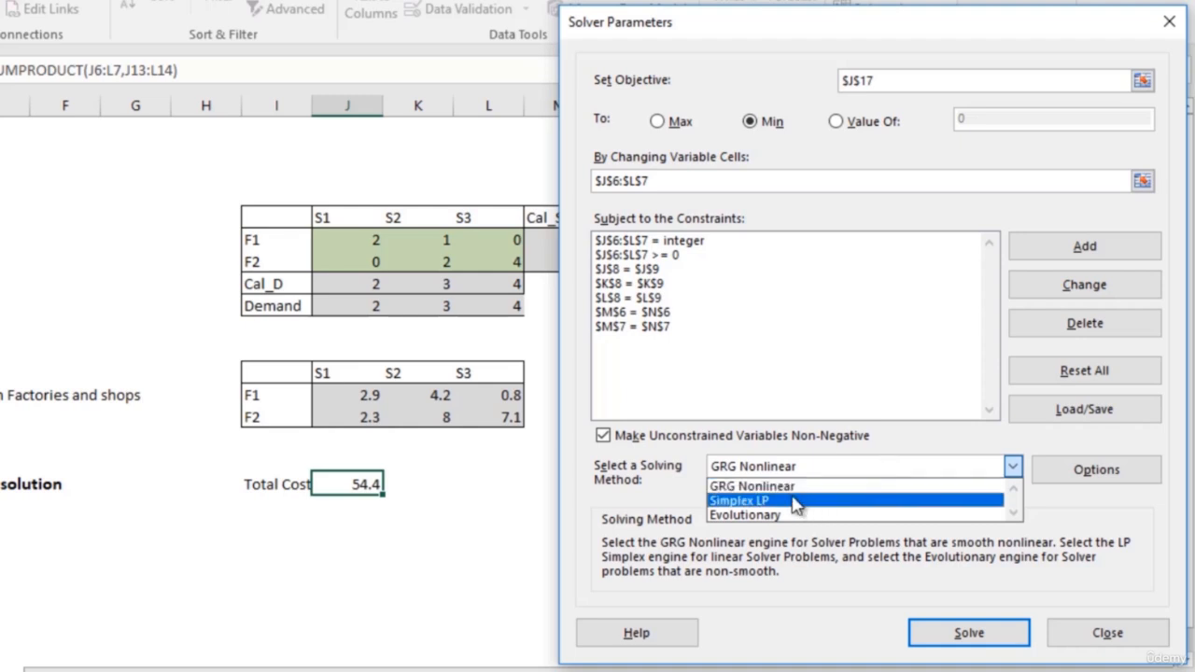
left_click(763, 501)
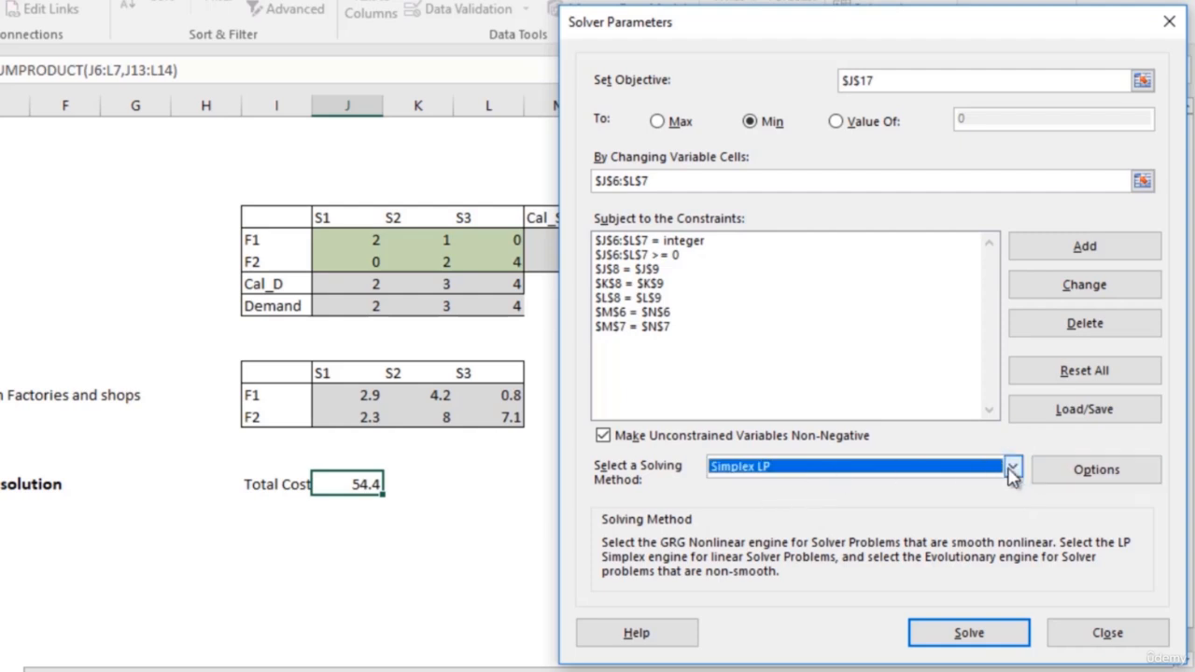
left_click(974, 633)
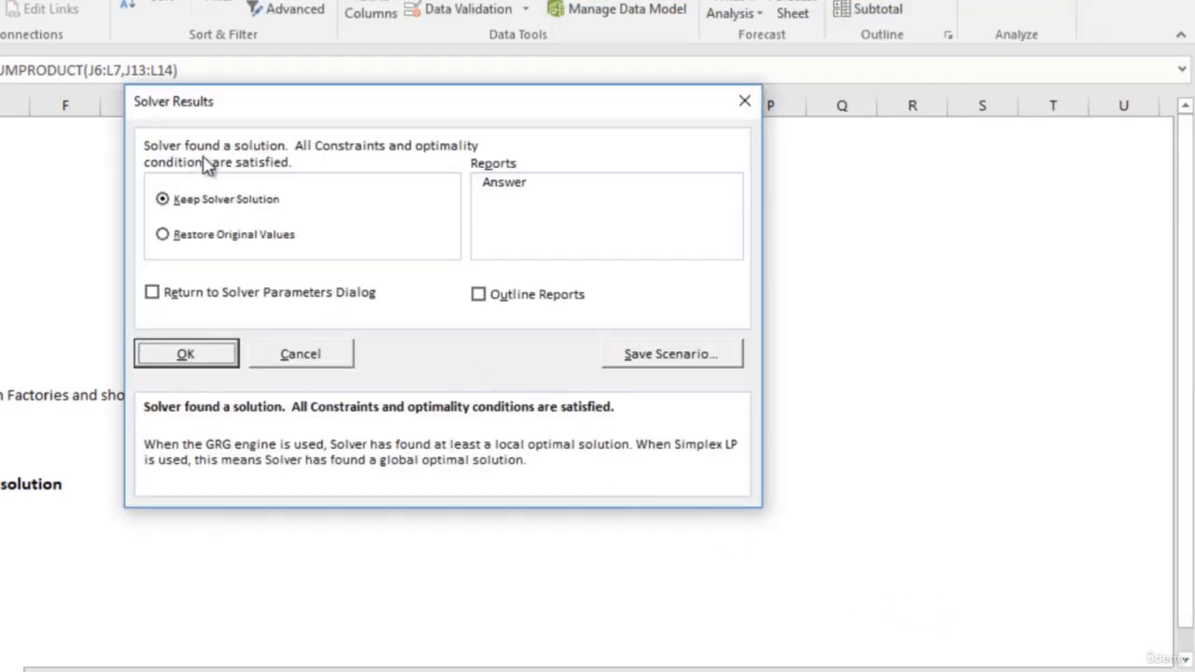
left_click(190, 352)
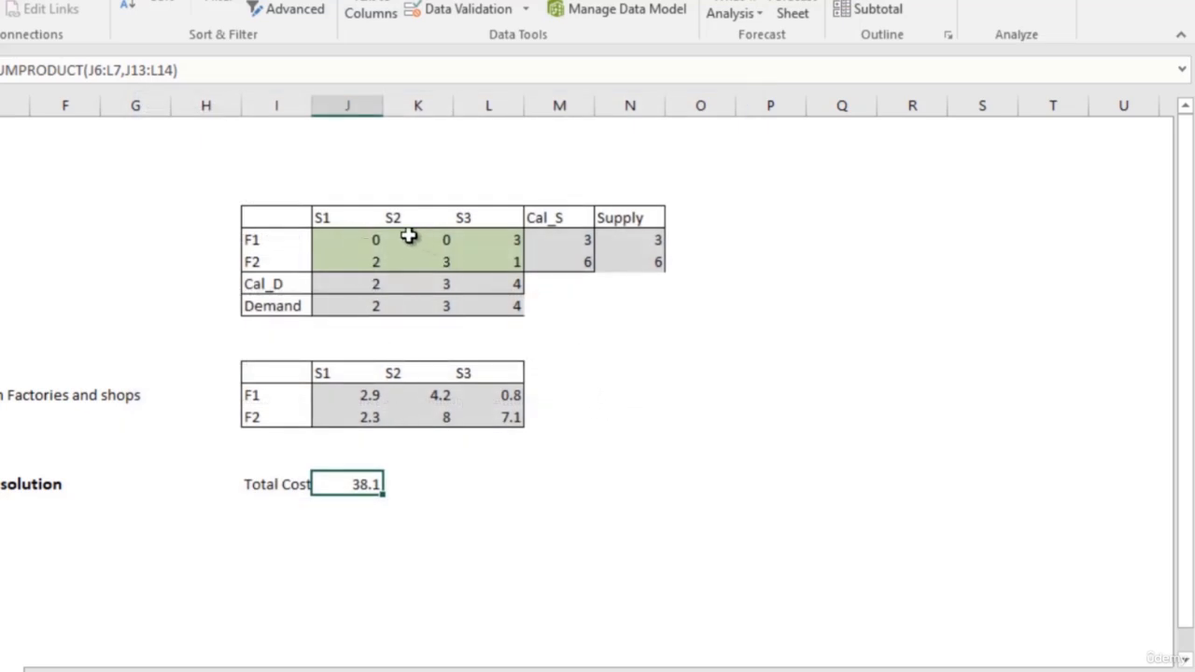
left_click(367, 246)
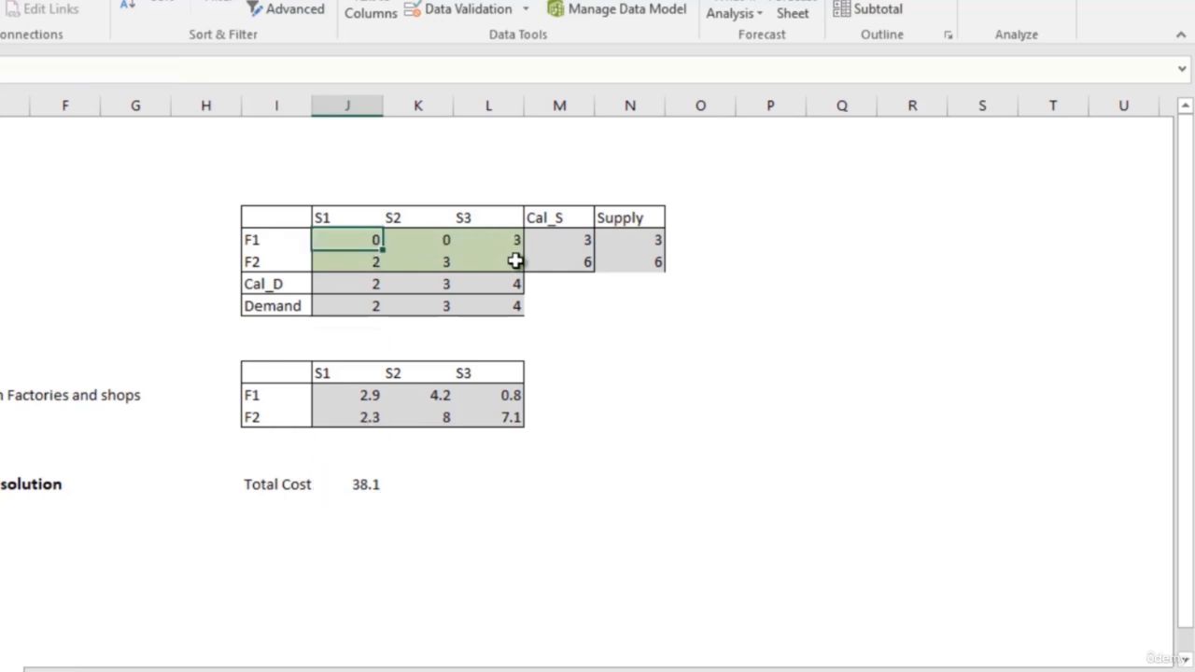
left_click(378, 484)
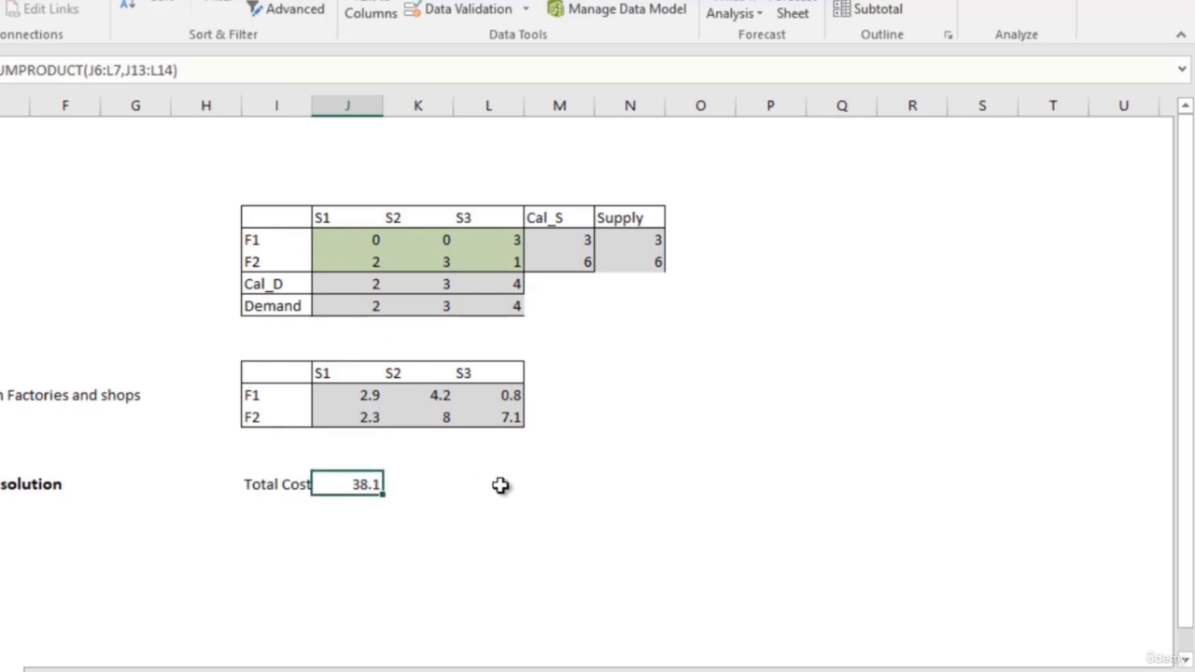